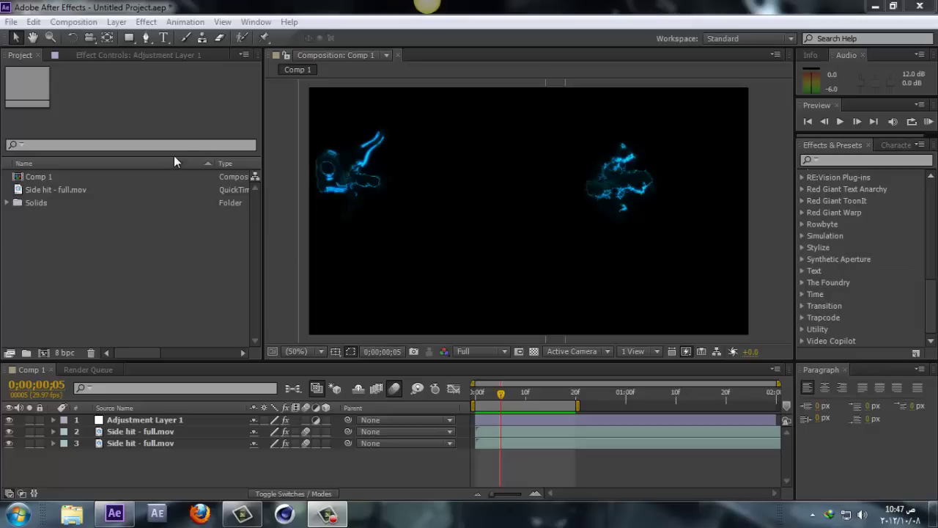
Step: Preview the fading energy, then add Side hit - full.mov to Comp 1 as the top layer
mouse_move(525, 396)
mouse_down()
mouse_move(541, 398)
mouse_move(516, 400)
mouse_up()
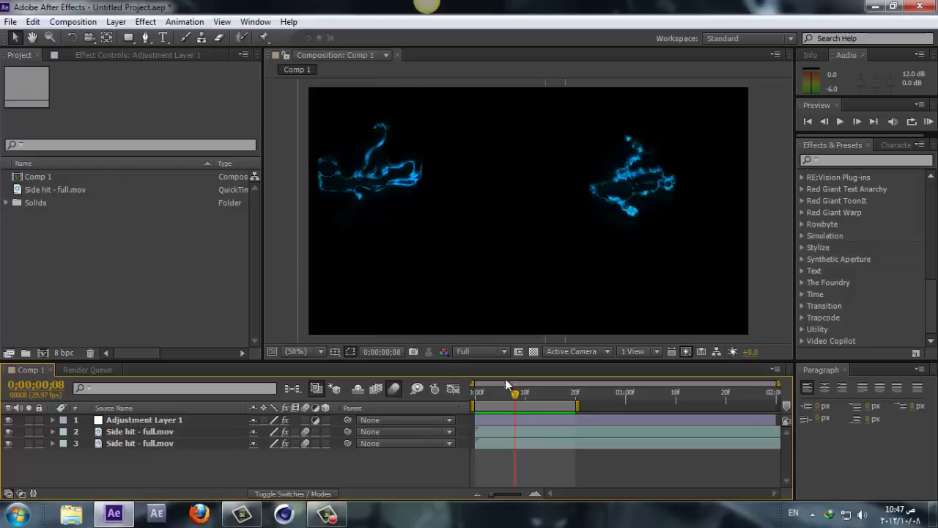
drag(503, 397, 550, 394)
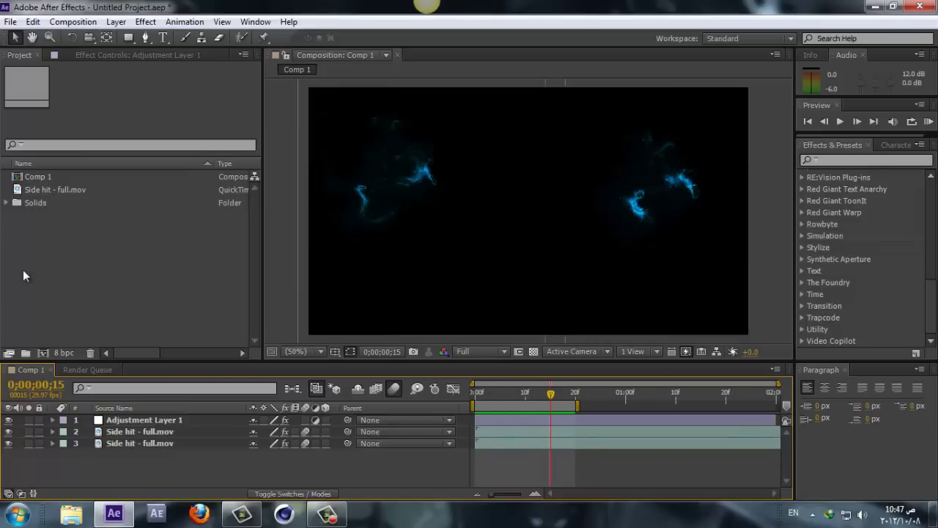
click(63, 190)
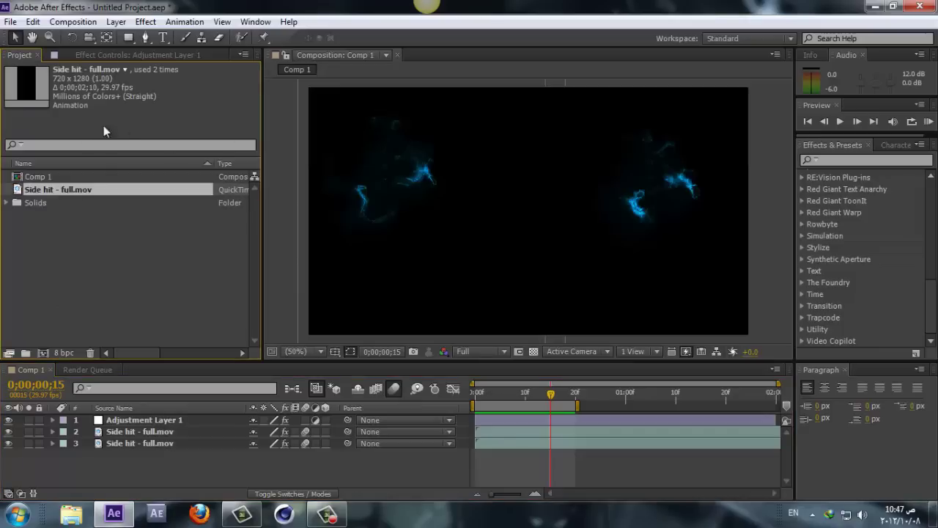
drag(502, 396, 525, 395)
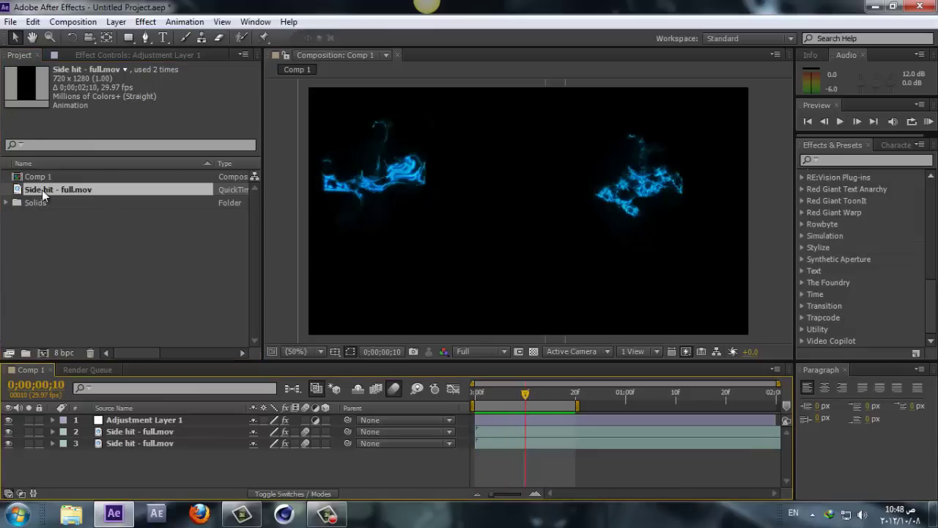
mouse_move(42, 190)
mouse_down()
mouse_move(44, 334)
mouse_move(41, 178)
mouse_up()
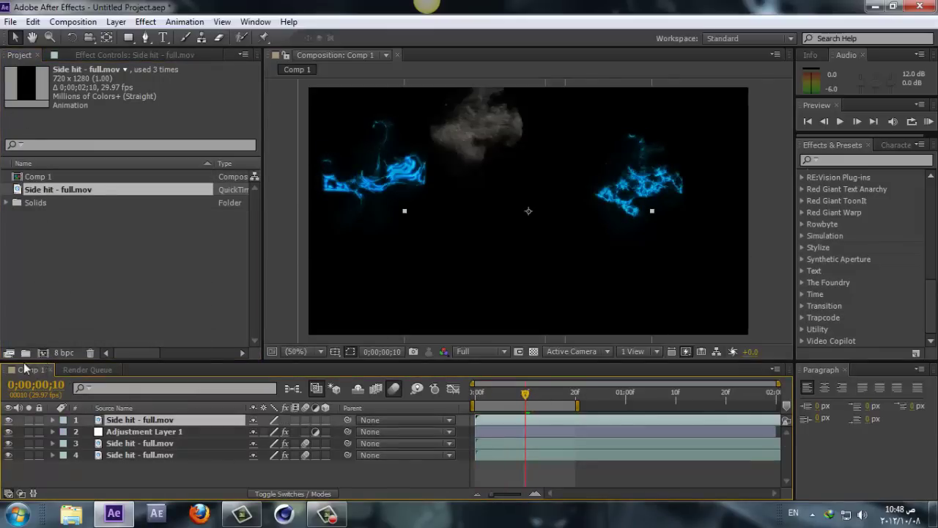
Step: Create Comp 2 and place the Side hit - full.mov footage in it
click(42, 353)
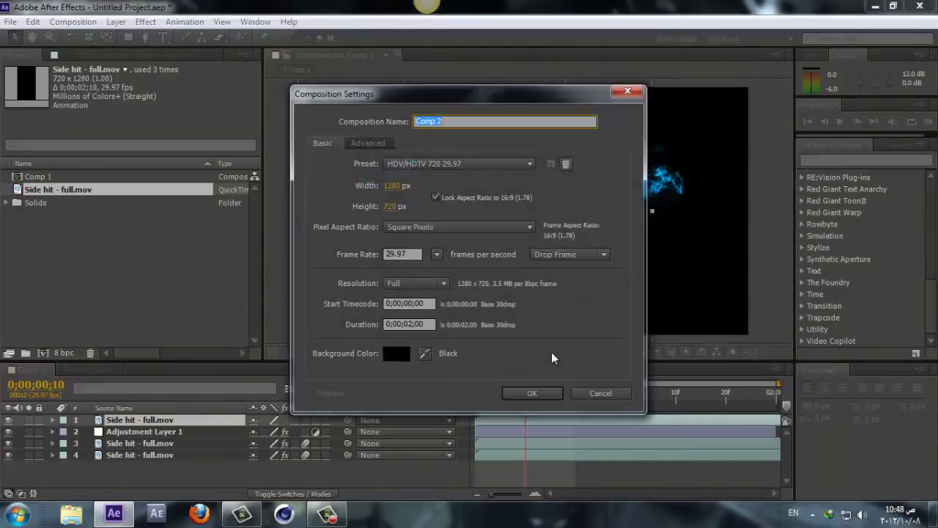
click(515, 393)
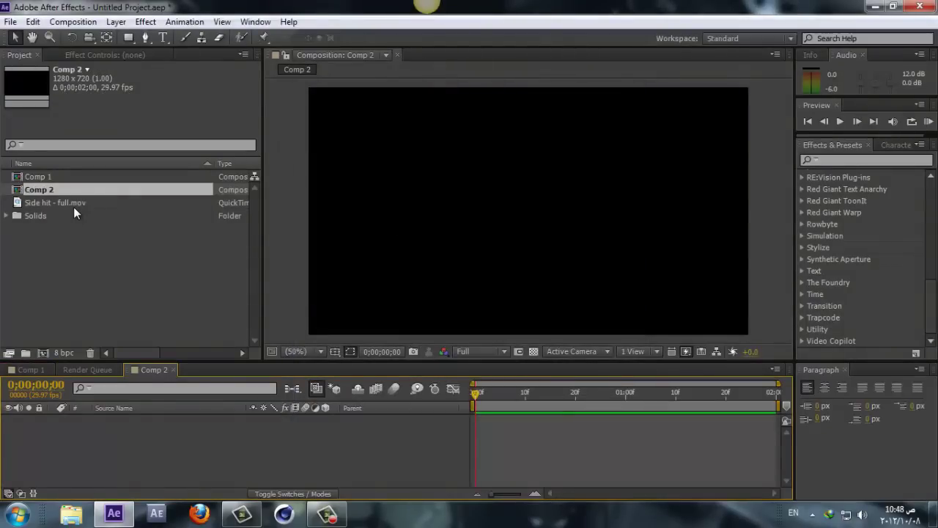
drag(73, 207, 158, 436)
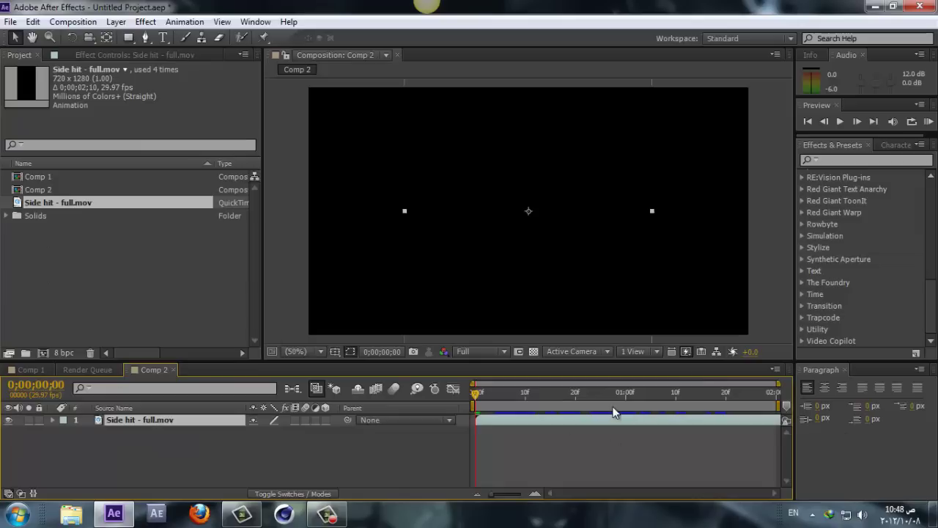
Step: Move the smoke left and down in the frame, checking around frame 25
click(579, 391)
drag(576, 396, 600, 398)
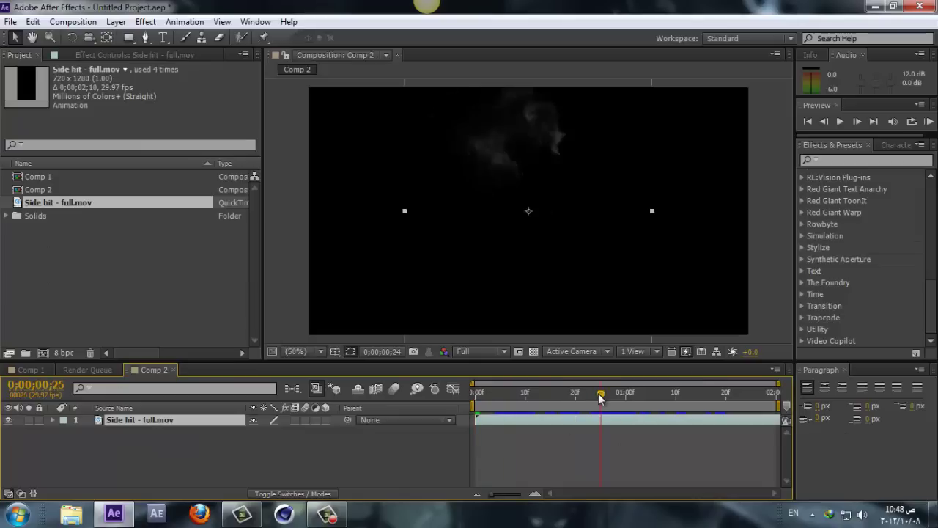
drag(526, 255, 486, 260)
drag(570, 396, 536, 396)
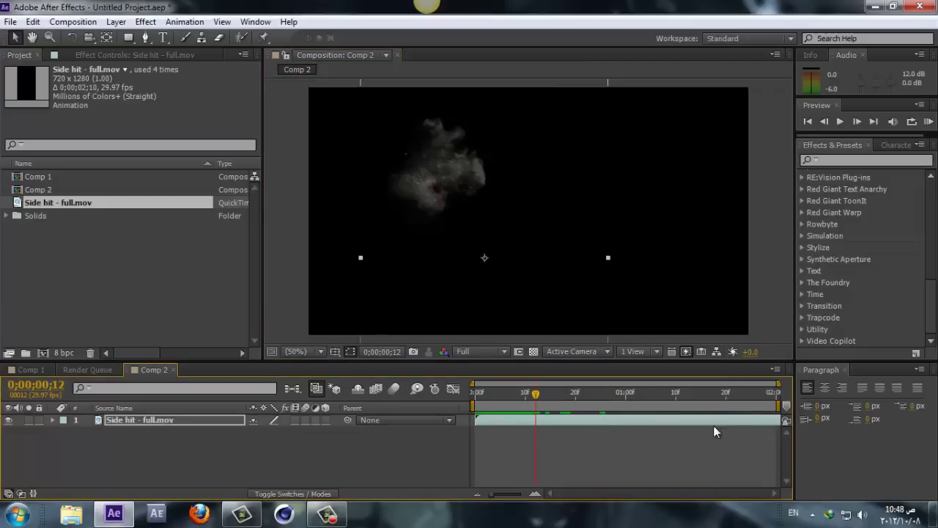
Step: Trim the work area to about 20 frames, preview it, and select the smoke layer
mouse_move(780, 405)
mouse_down()
mouse_move(572, 405)
mouse_move(582, 407)
mouse_up()
click(929, 121)
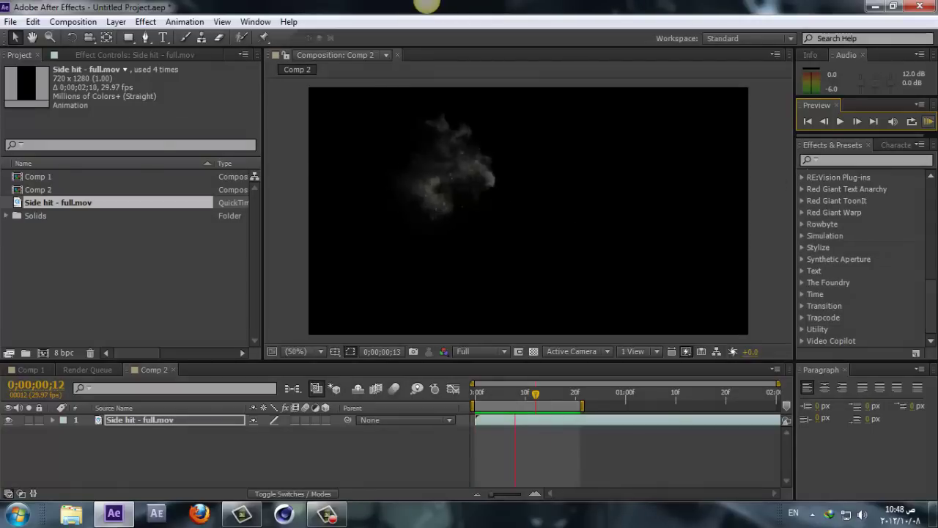
click(929, 121)
click(418, 199)
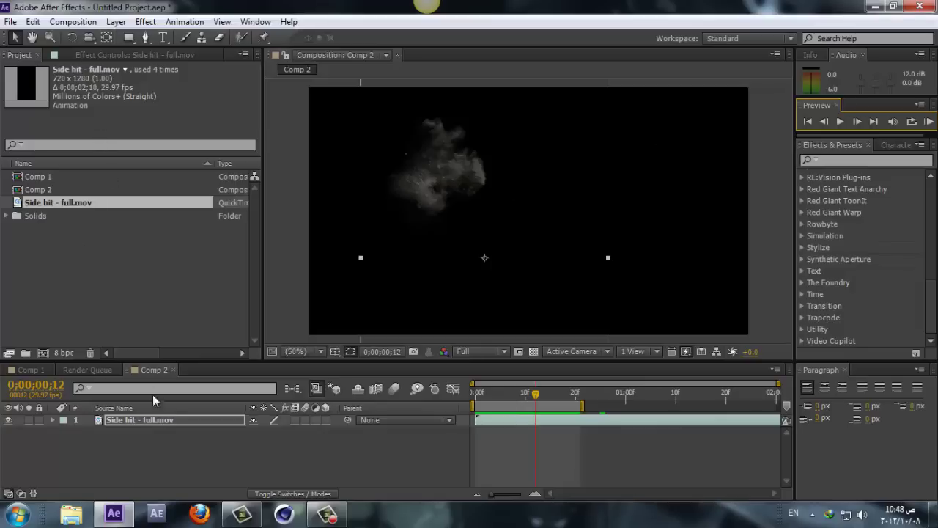
Step: Apply Curves to the smoke layer and drag the curve up-left to brighten it strongly
click(155, 420)
click(145, 21)
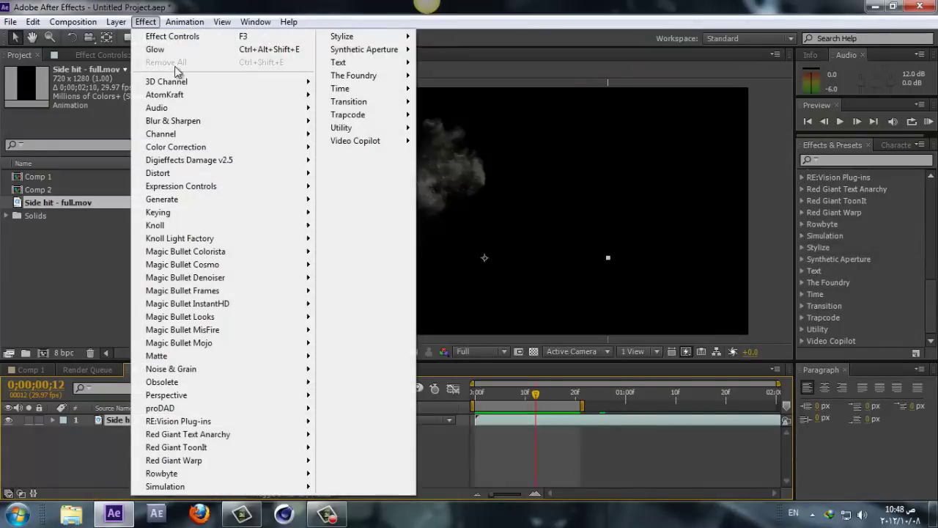
mouse_move(214, 147)
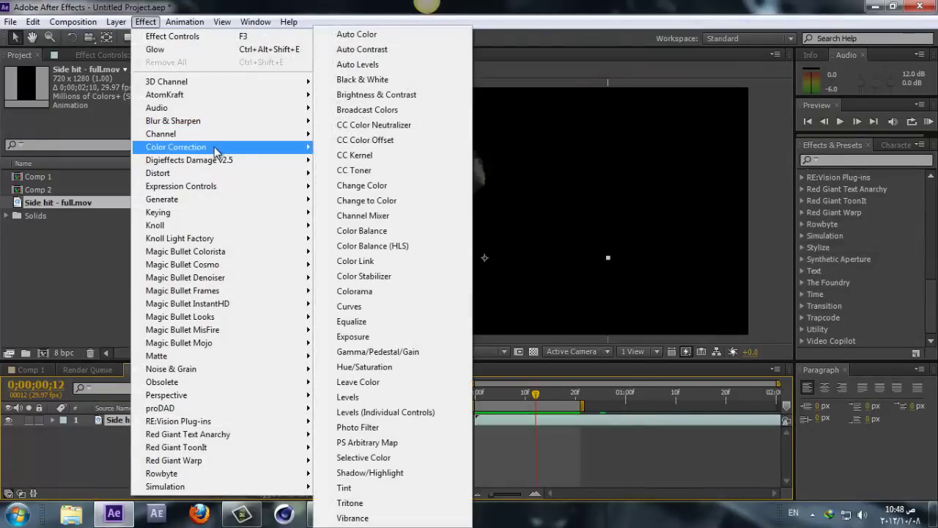
click(377, 304)
drag(92, 175, 71, 148)
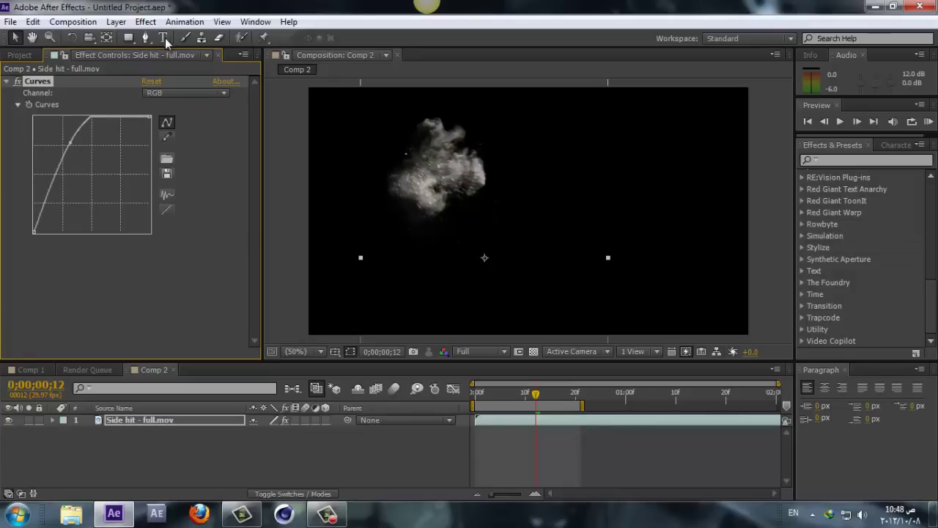
Step: Apply Glow to the smoke with A & B Colors and a Glow Radius of 0
click(145, 22)
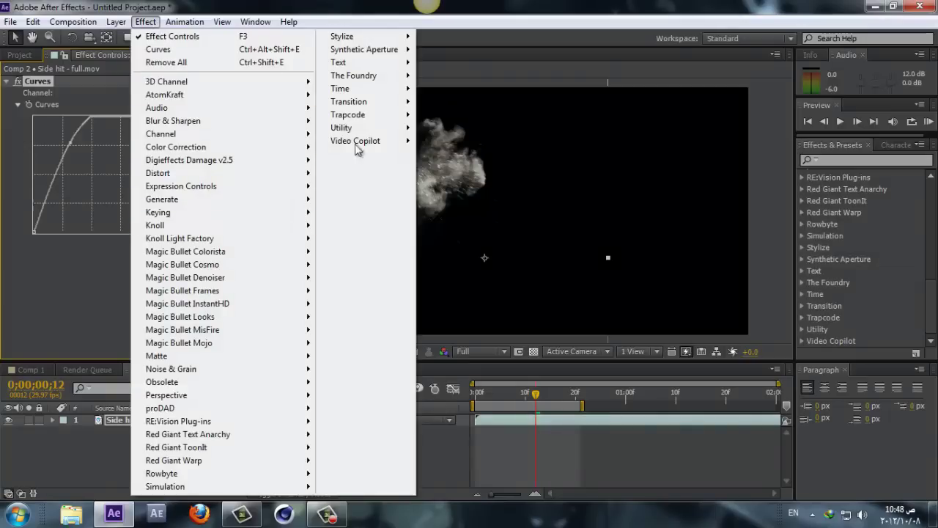
mouse_move(351, 43)
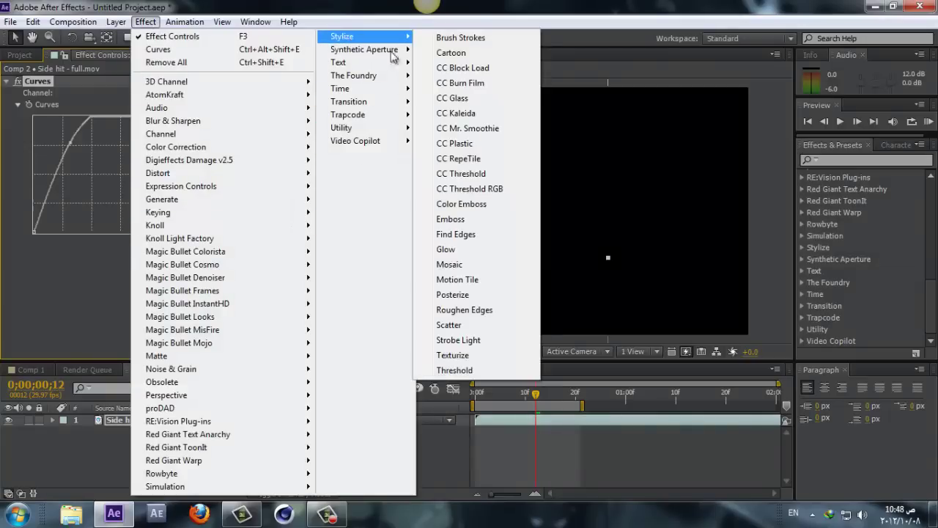
click(433, 251)
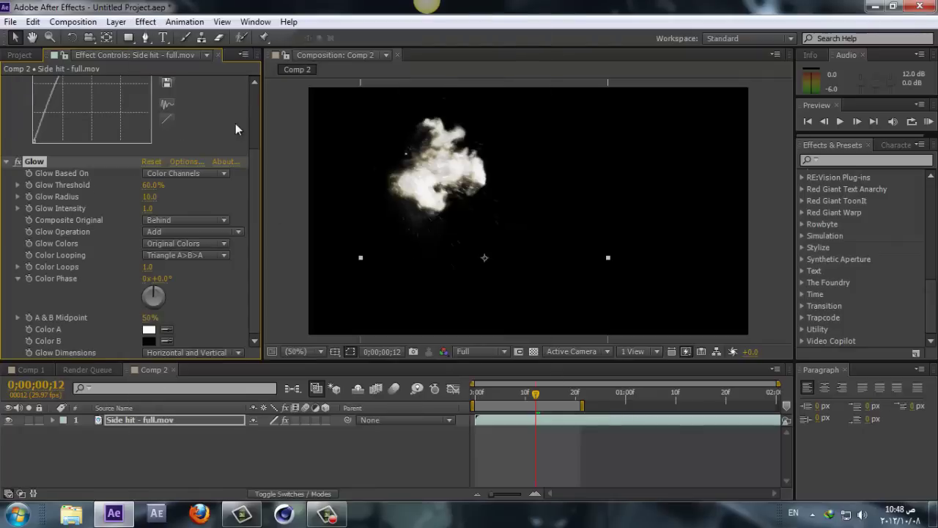
click(183, 239)
click(194, 266)
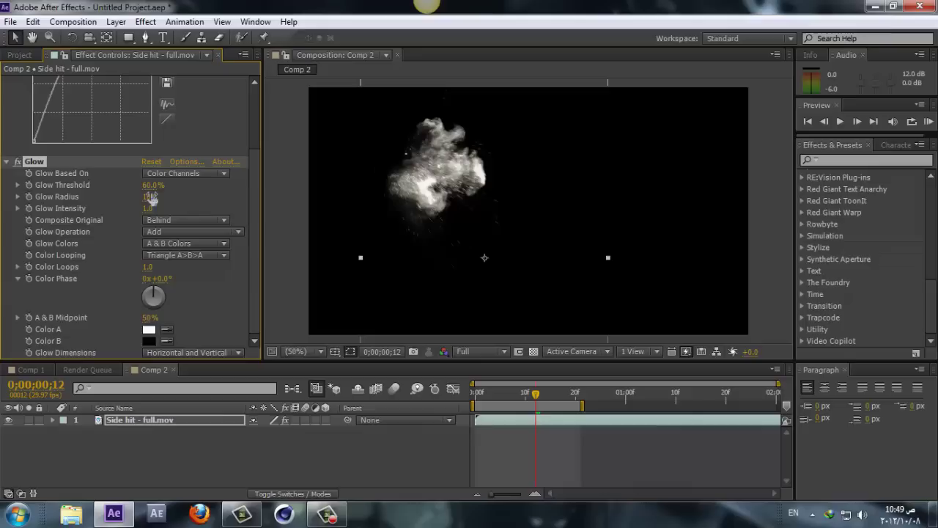
drag(147, 196, 7, 198)
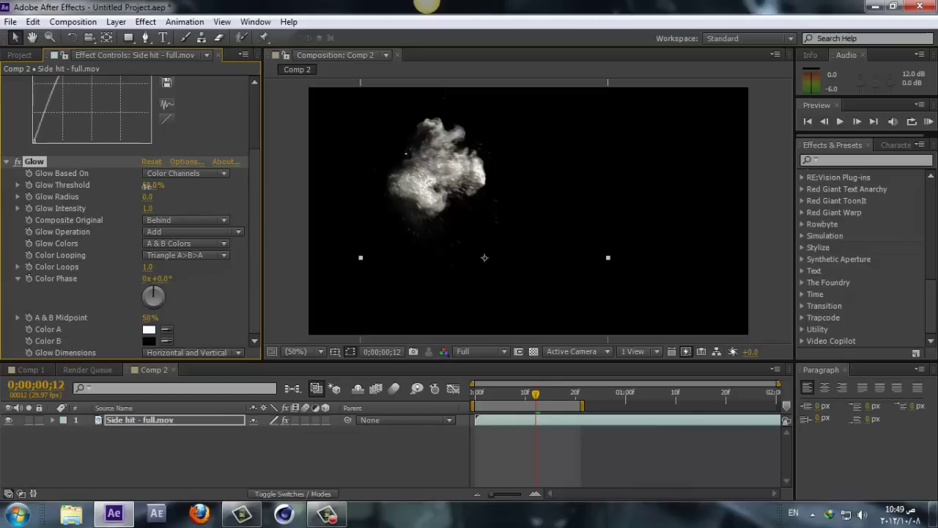
Step: Tune the Glow Threshold, trying 30% and 40%, settling on 35%, then collapse Glow
drag(124, 187, 98, 193)
click(146, 186)
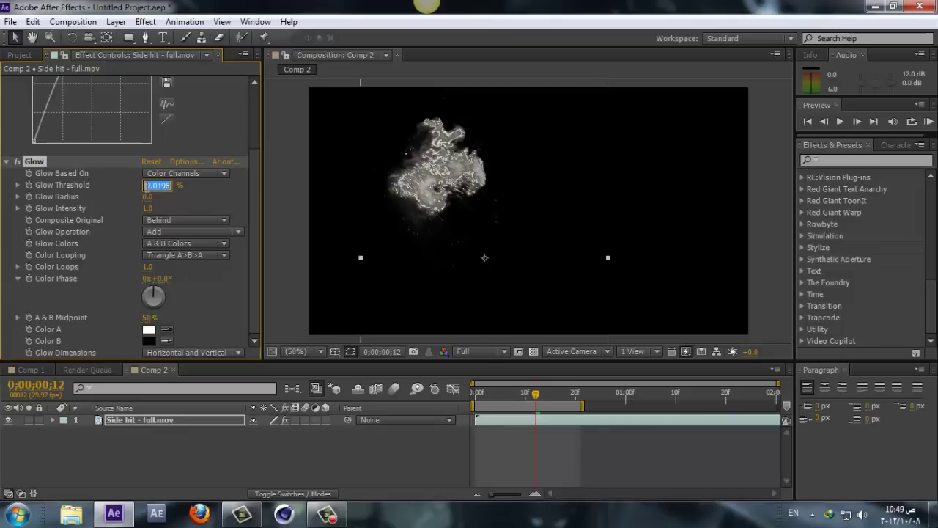
text(30)
key(Return)
click(149, 185)
text(40)
key(Return)
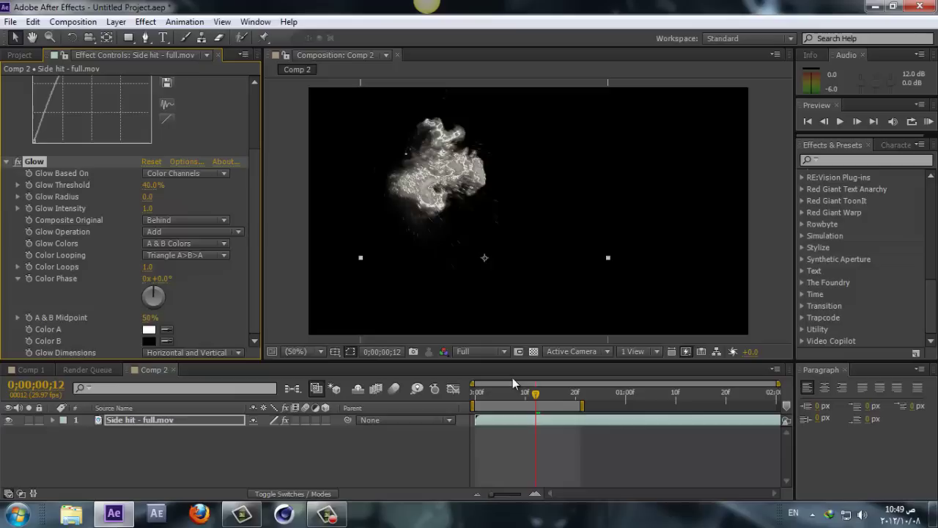
drag(538, 401, 511, 422)
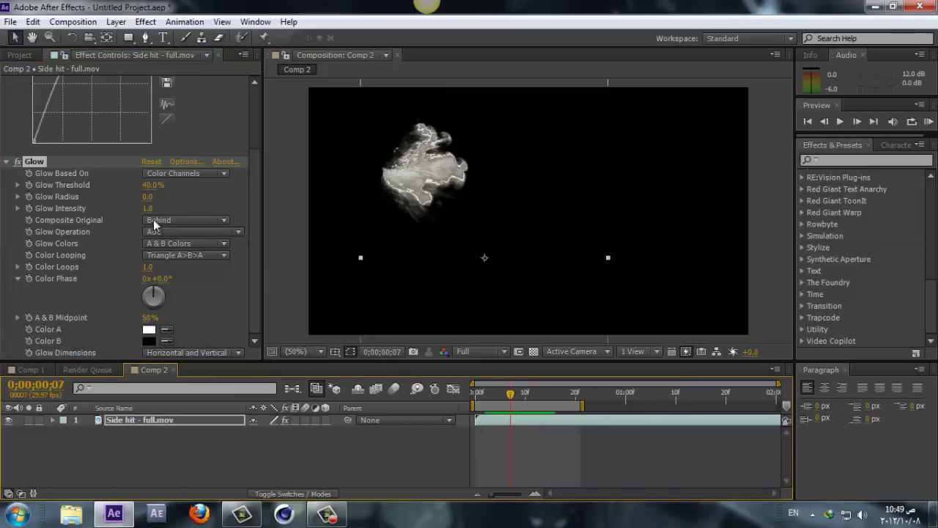
click(145, 186)
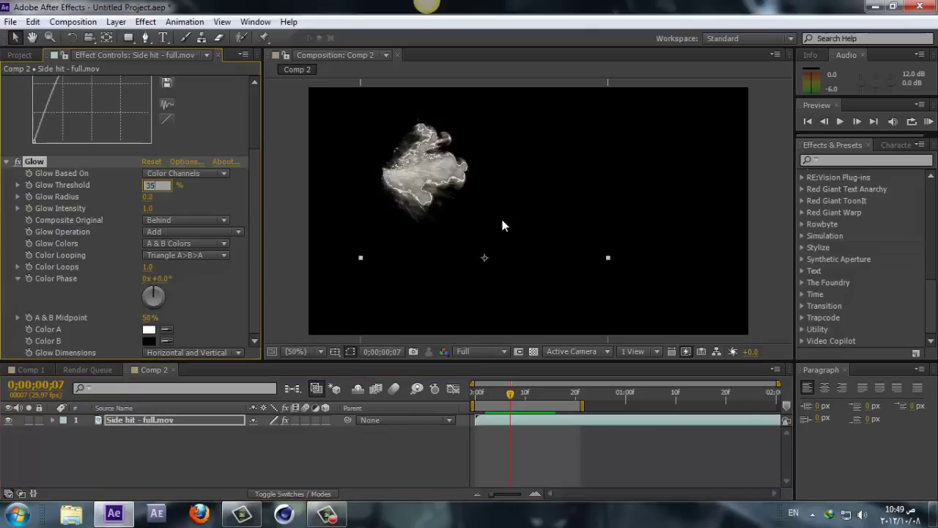
key(Return)
mouse_move(531, 408)
mouse_down()
mouse_move(480, 412)
mouse_move(510, 403)
mouse_move(564, 408)
mouse_move(515, 411)
mouse_up()
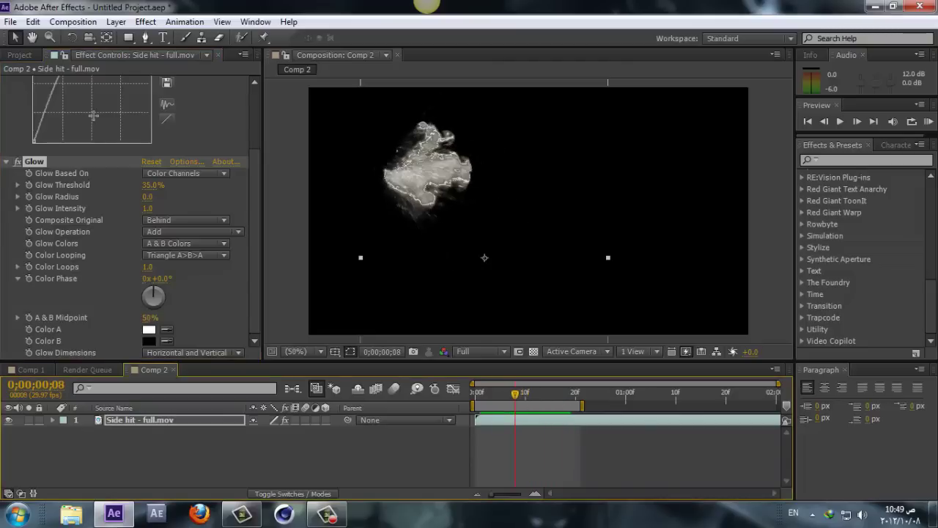
click(6, 163)
Step: Add a second Curves effect that darkens the smoke down to thin bright edges
click(7, 82)
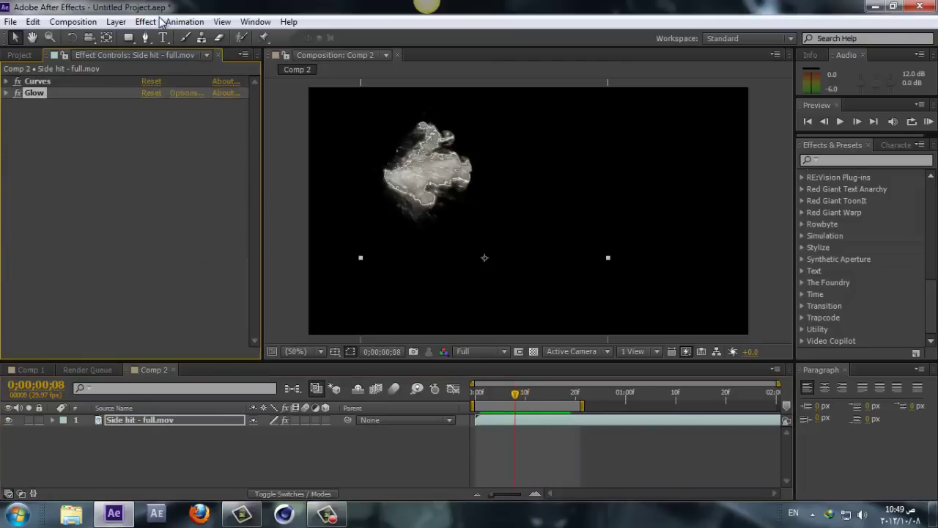
click(146, 21)
mouse_move(192, 151)
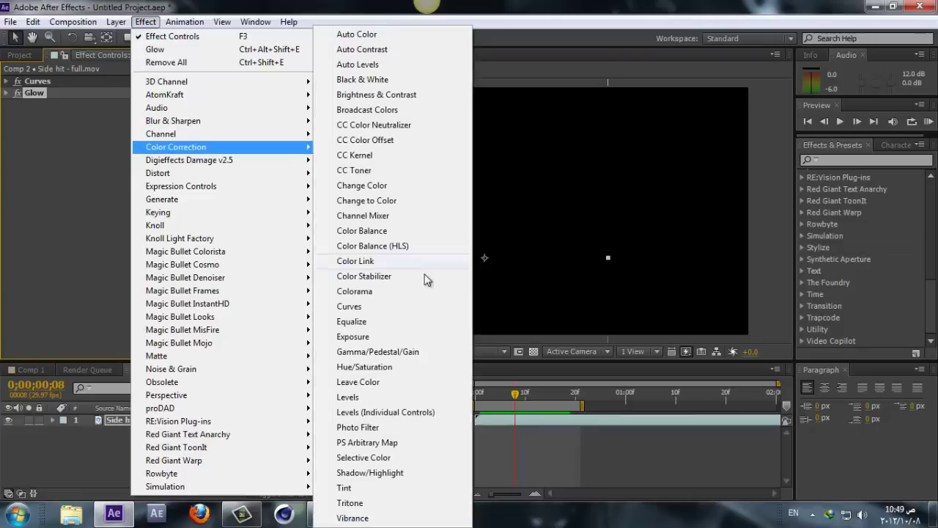
click(497, 360)
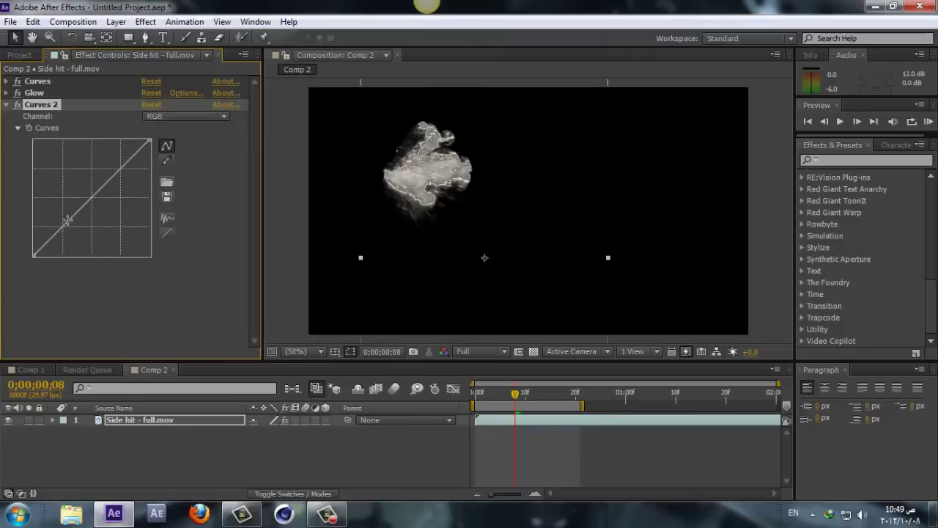
drag(66, 220, 124, 256)
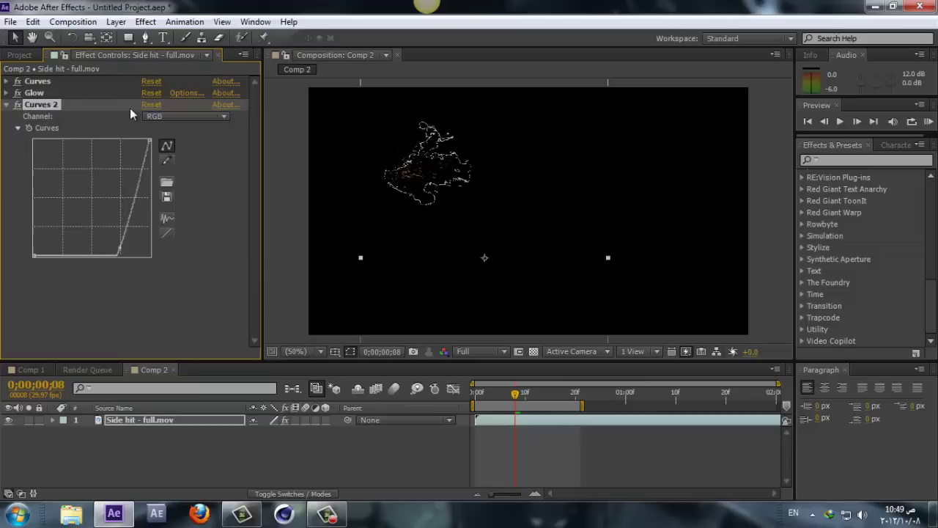
Step: Raise the Glow Threshold to 48%, then collapse Glow and Curves 2
click(7, 93)
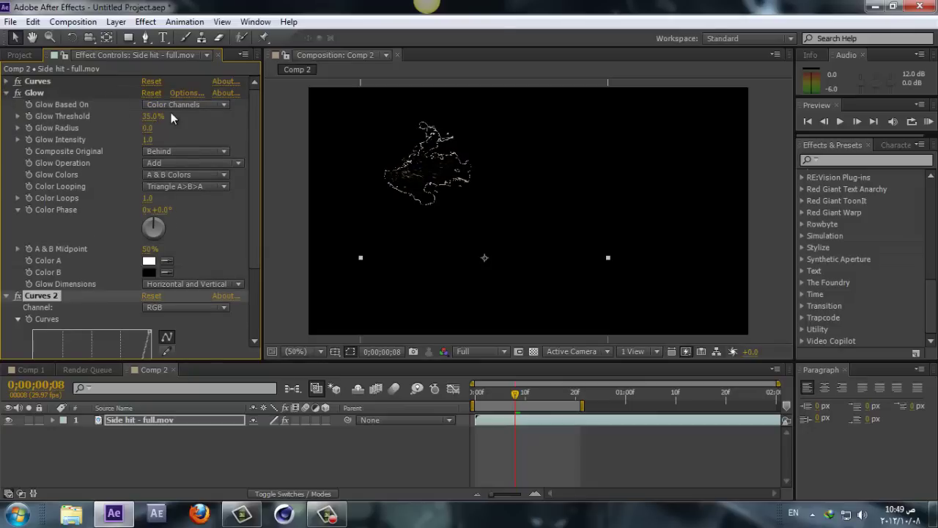
drag(150, 119, 199, 144)
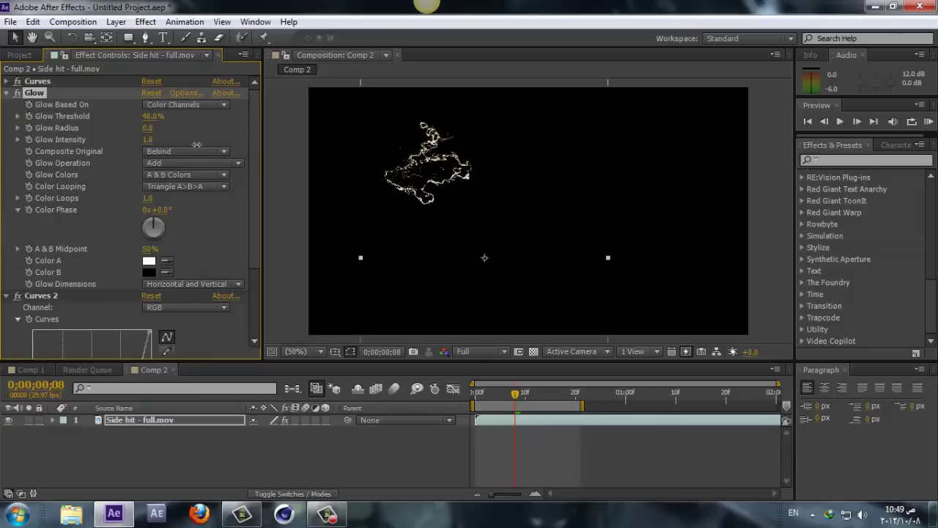
click(158, 118)
key(Return)
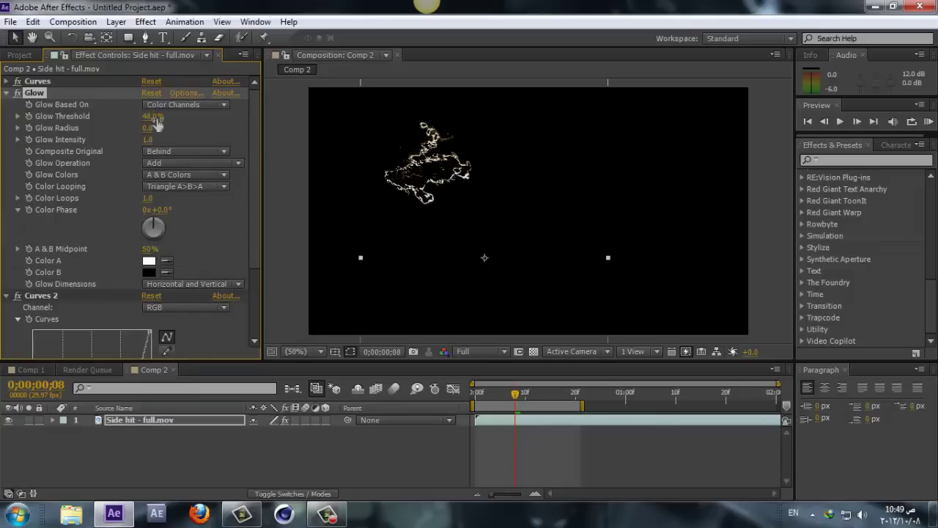
click(7, 93)
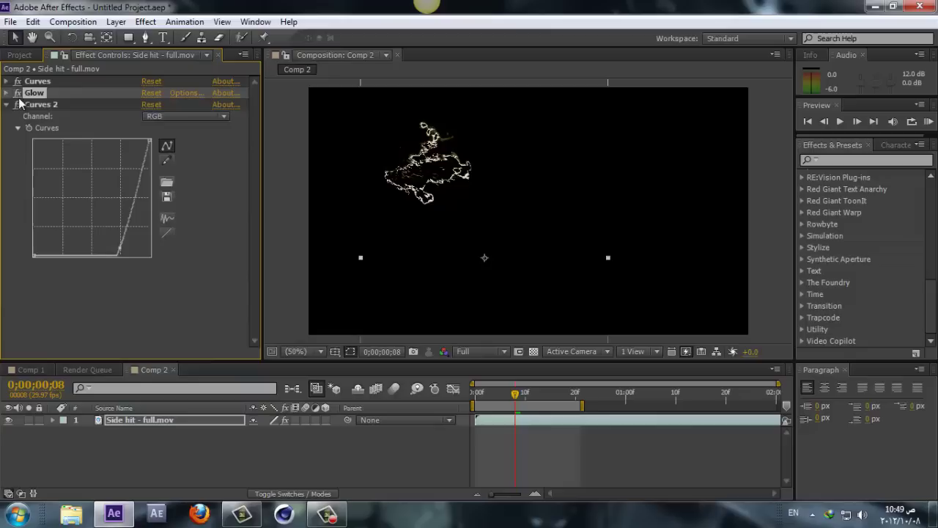
click(6, 105)
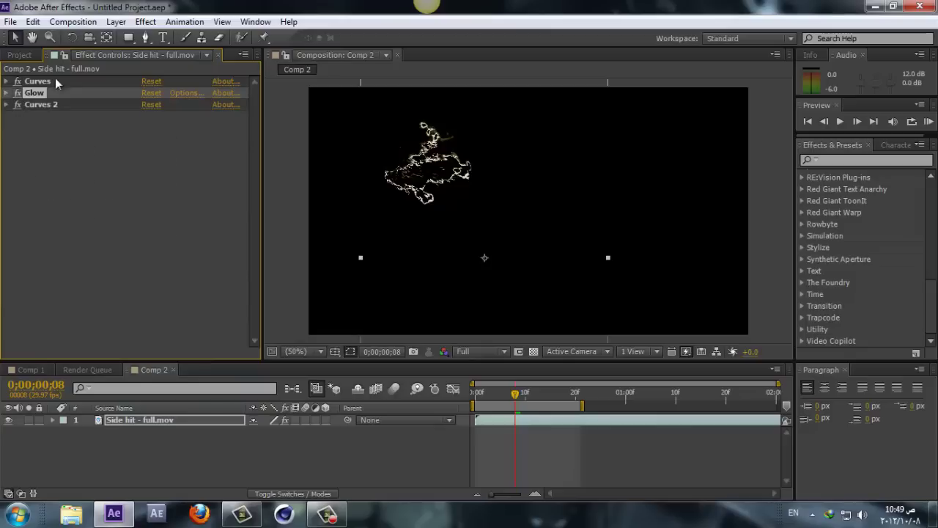
Step: Apply Turbulent Displace to the smoke with Displacement set to Turbulent Smoother
click(145, 22)
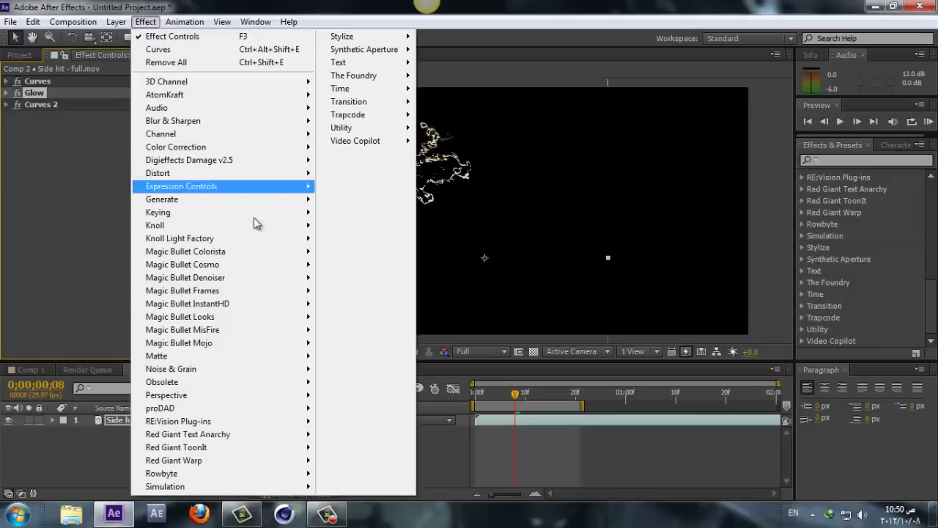
mouse_move(206, 382)
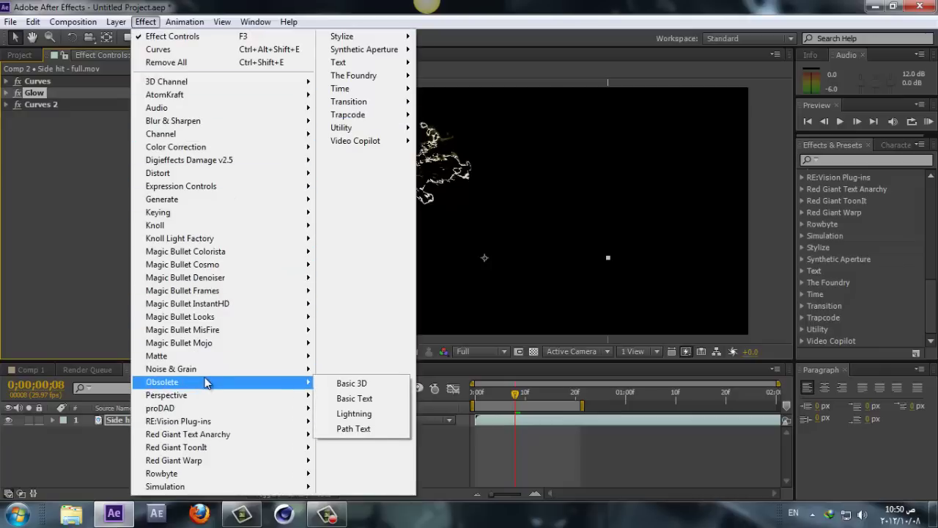
mouse_move(209, 238)
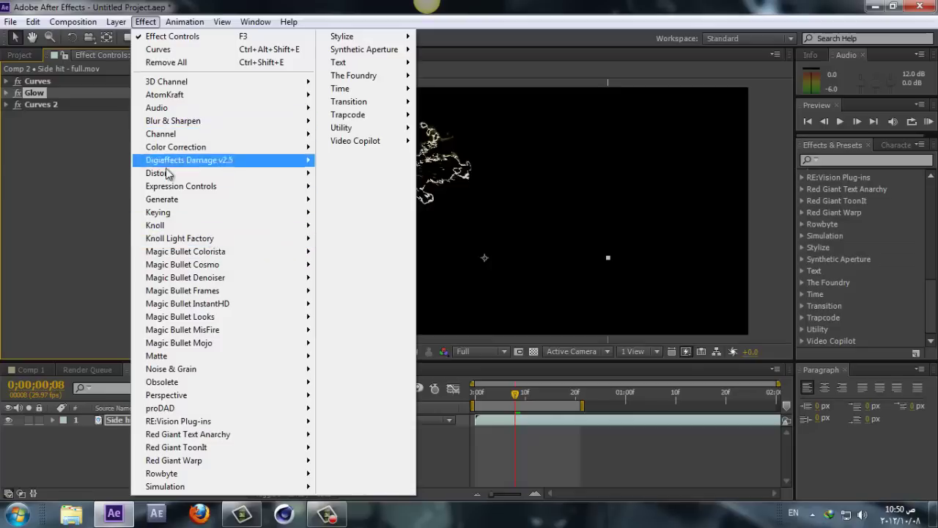
mouse_move(171, 173)
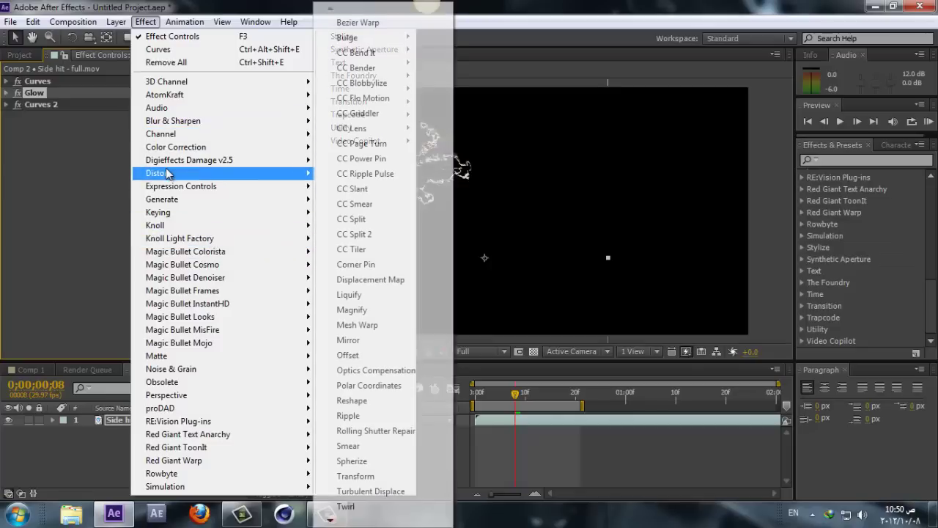
click(349, 495)
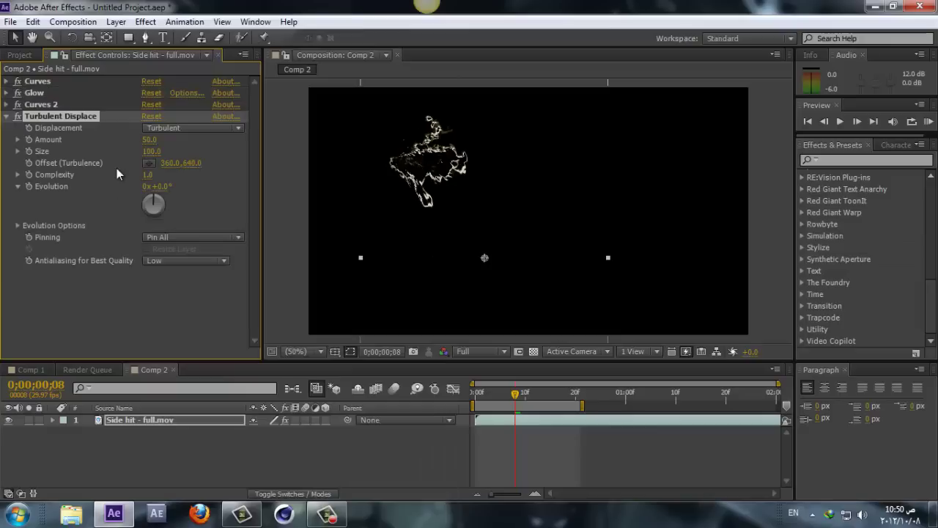
click(173, 128)
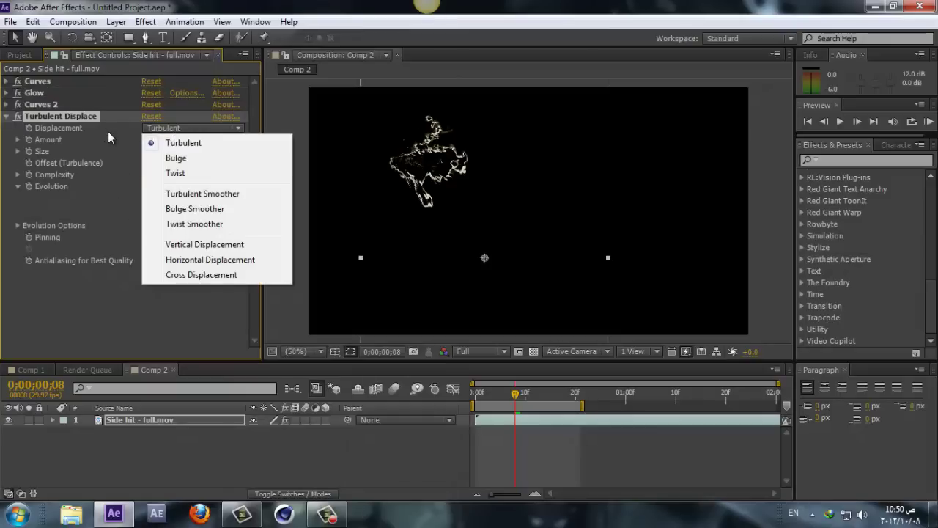
click(189, 193)
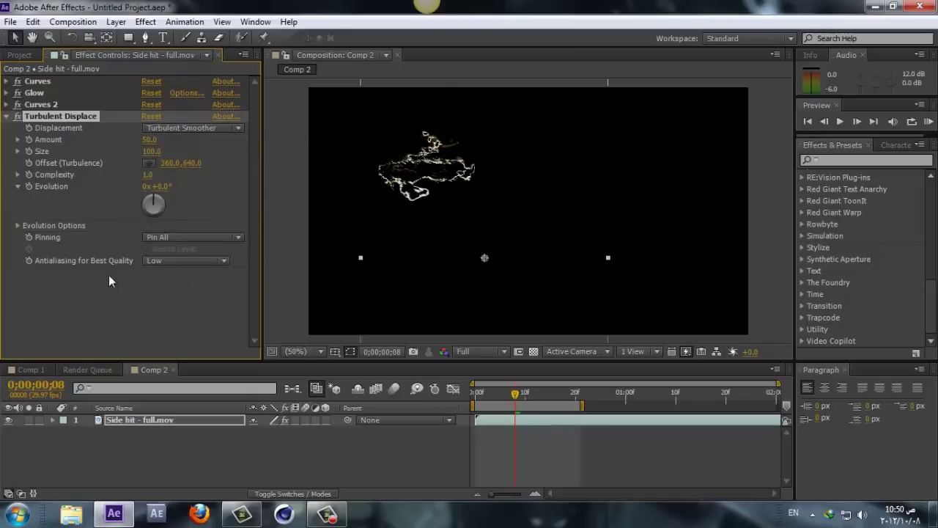
Step: Set Turbulent Displace antialiasing to High, Amount 222 and Size 2, then preview earlier frames
click(168, 264)
click(170, 293)
click(149, 139)
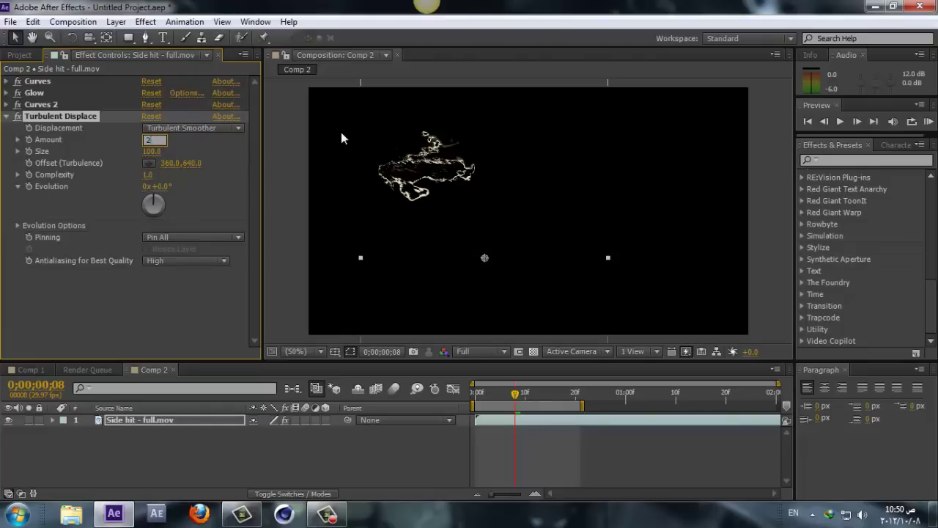
key(Return)
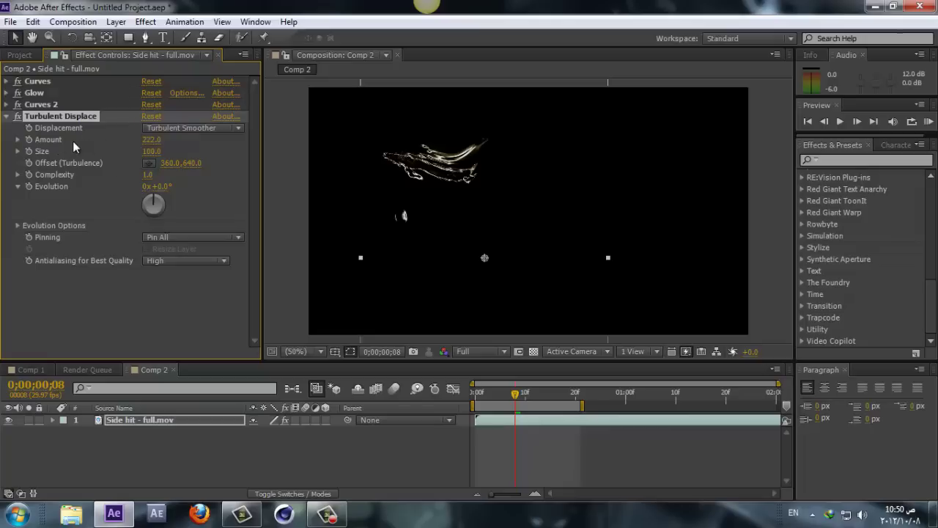
click(151, 151)
text(2)
key(Return)
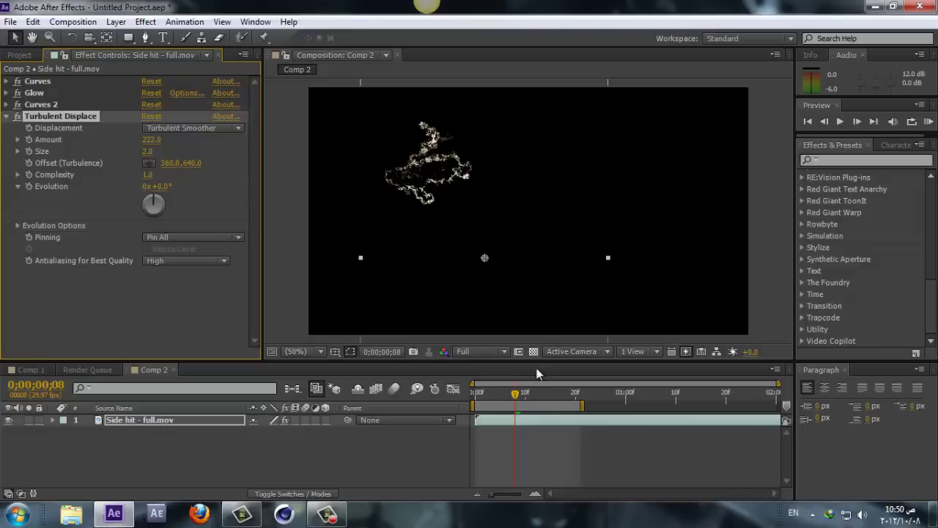
mouse_move(516, 394)
mouse_down()
mouse_move(480, 396)
mouse_move(586, 396)
mouse_move(492, 396)
mouse_move(515, 396)
mouse_up()
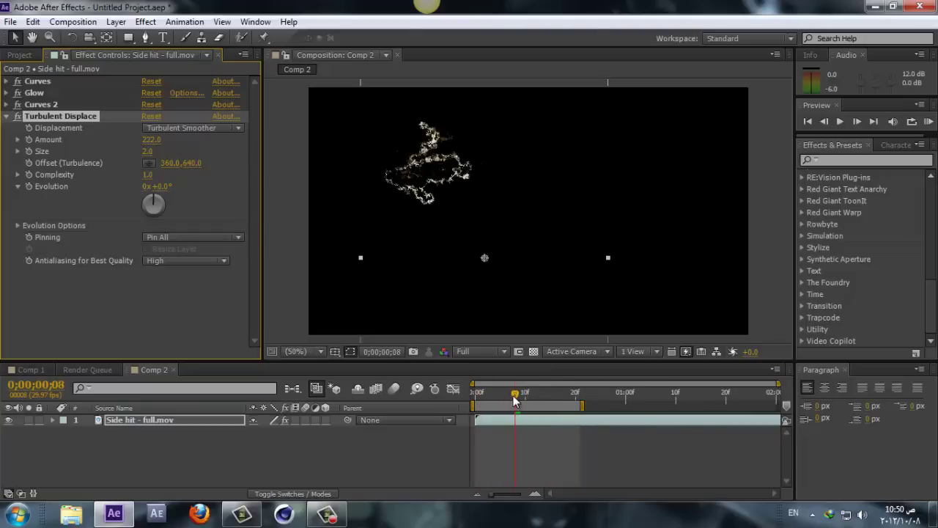
Step: Enter a Glow Threshold of 47%, check nearby frames, and collapse Glow and Turbulent Displace
click(7, 94)
click(151, 116)
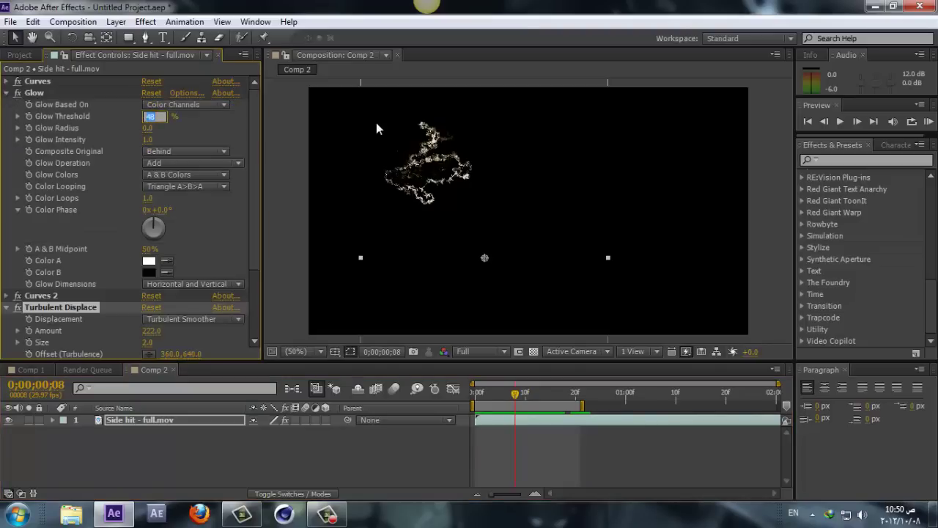
text(47)
key(Return)
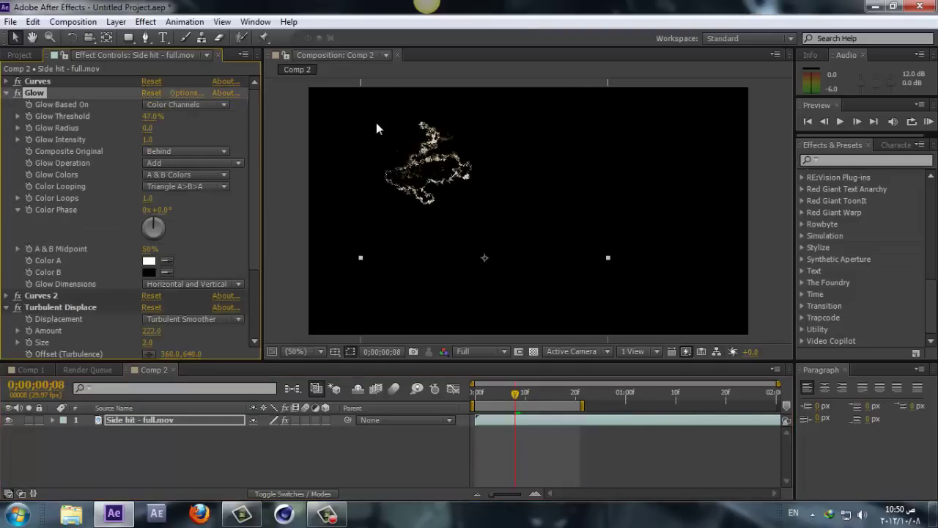
drag(539, 394, 514, 391)
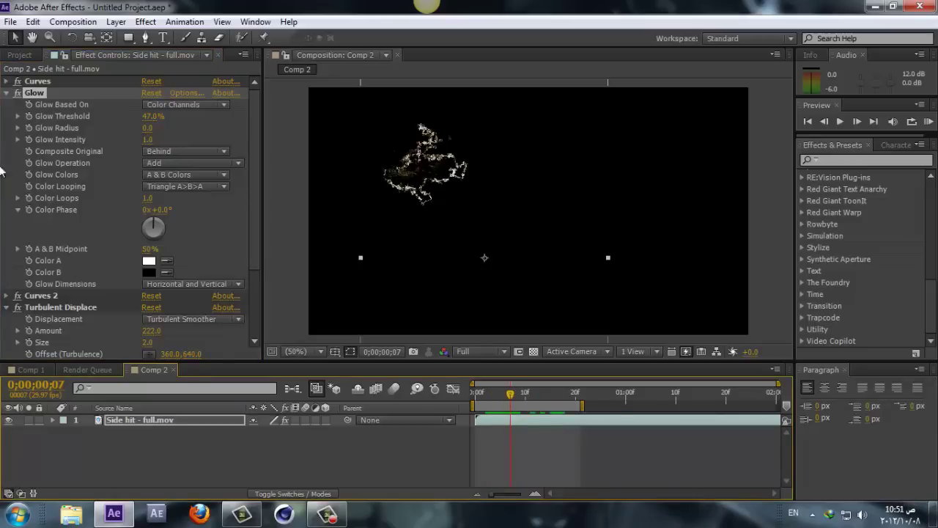
click(7, 93)
click(7, 116)
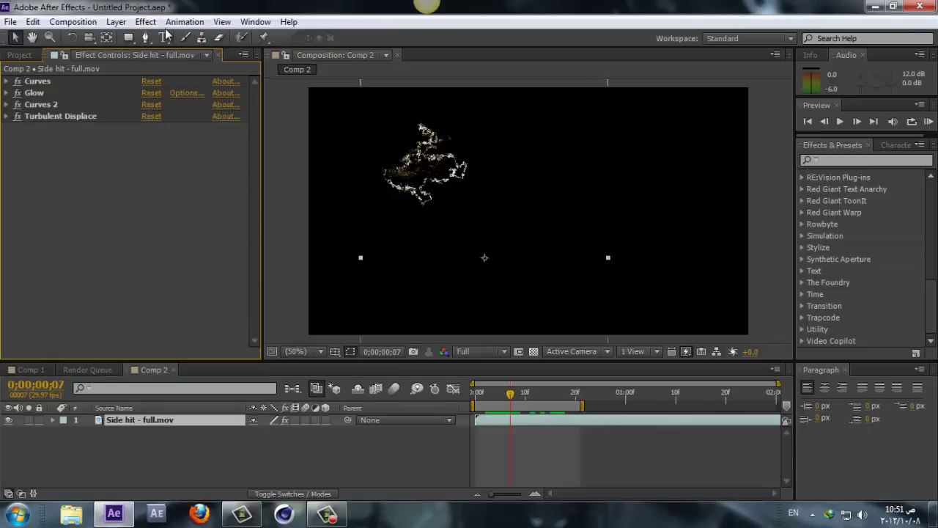
click(145, 21)
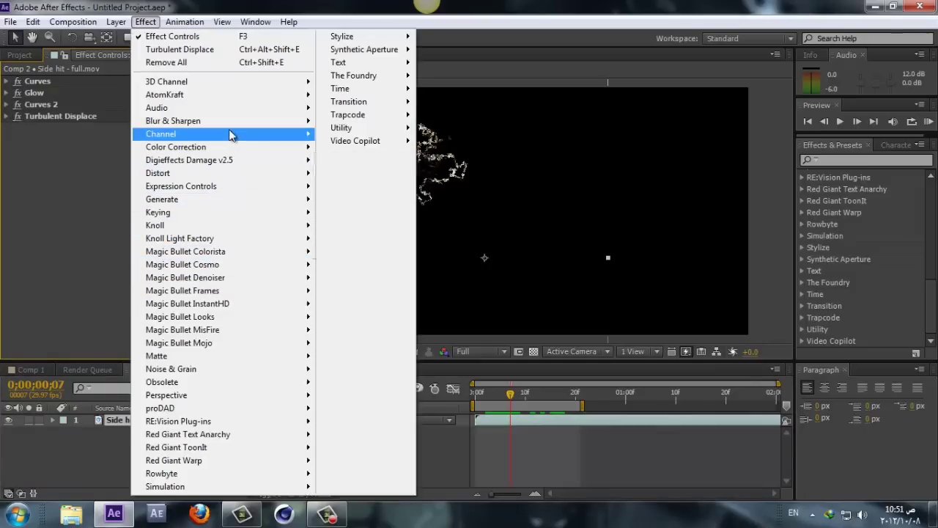
Step: Apply CC Vector Blur to the smoke, trying Amounts 5 and 4.5 before entering 4
mouse_move(238, 121)
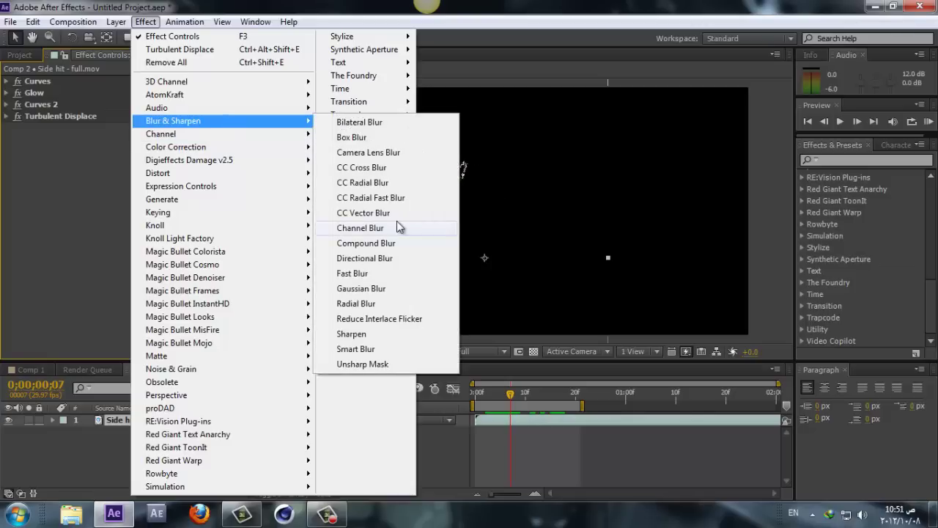
click(363, 213)
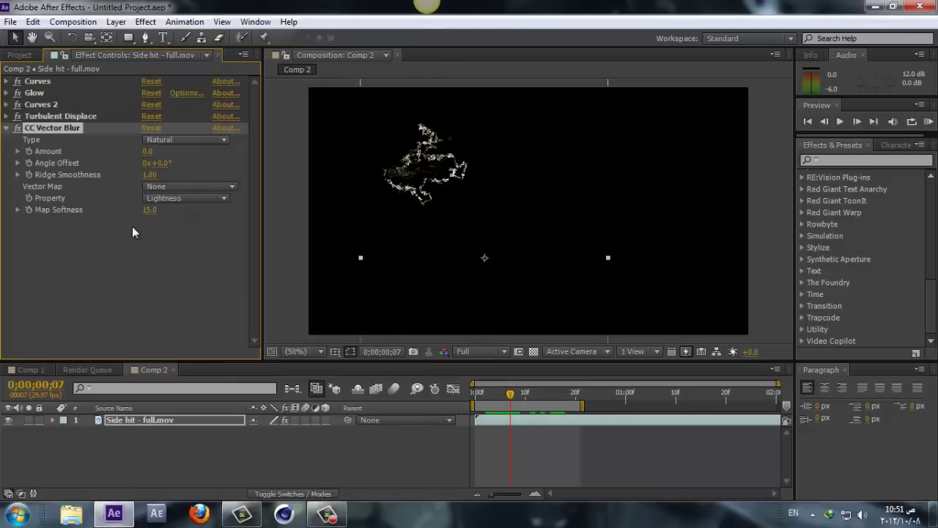
click(149, 151)
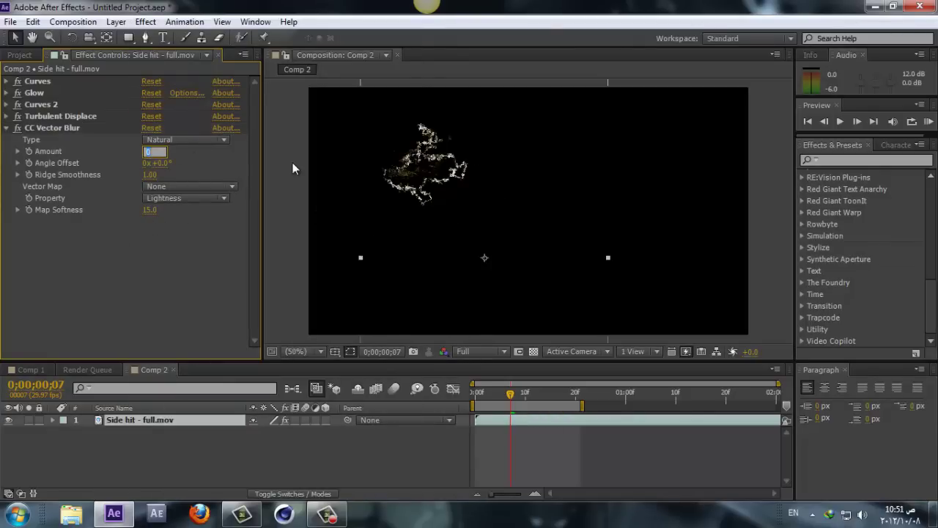
text(5)
key(Return)
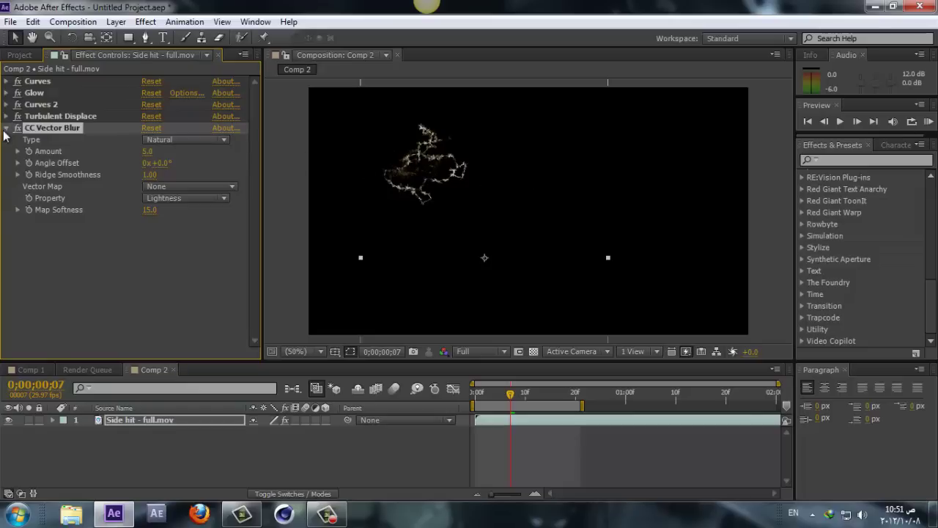
click(148, 151)
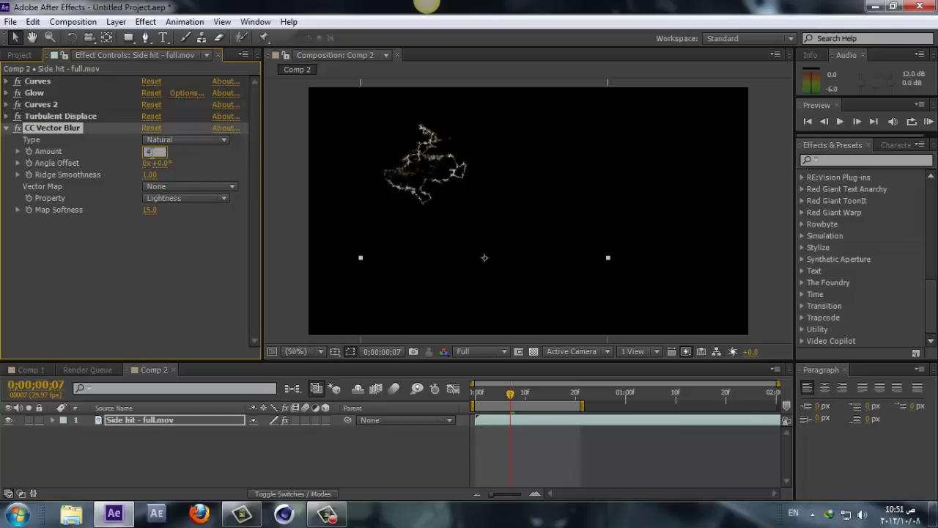
key(Return)
click(150, 151)
text(4.5)
key(Return)
click(6, 128)
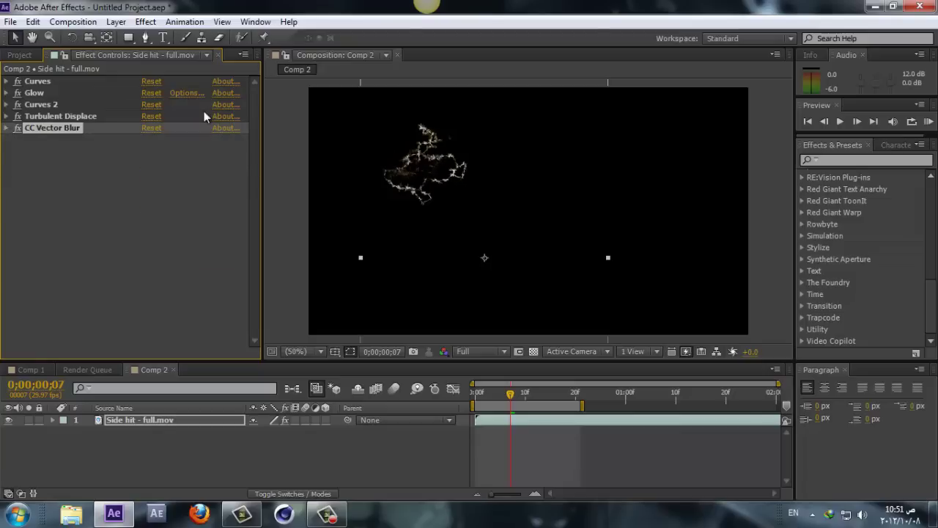
click(146, 22)
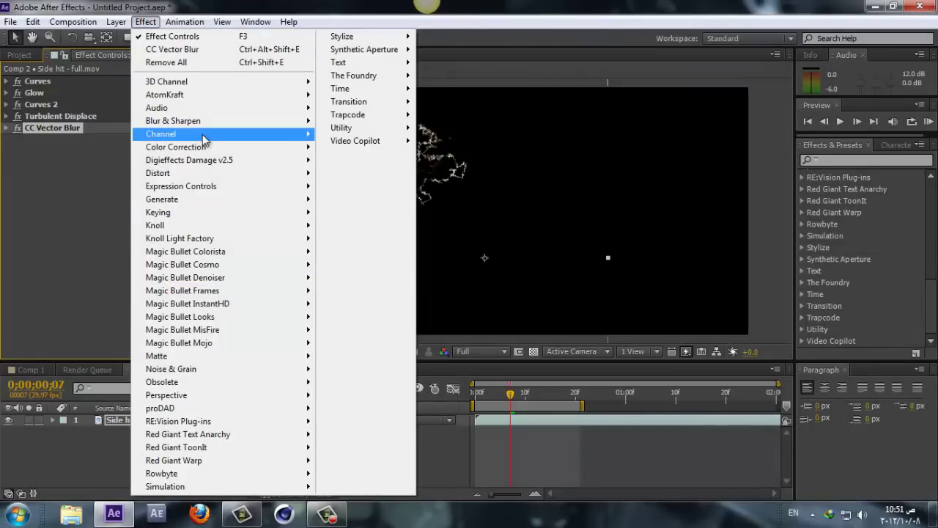
Step: Apply Tint with Map White To set to cyan so the strands turn light blue
mouse_move(200, 146)
click(360, 488)
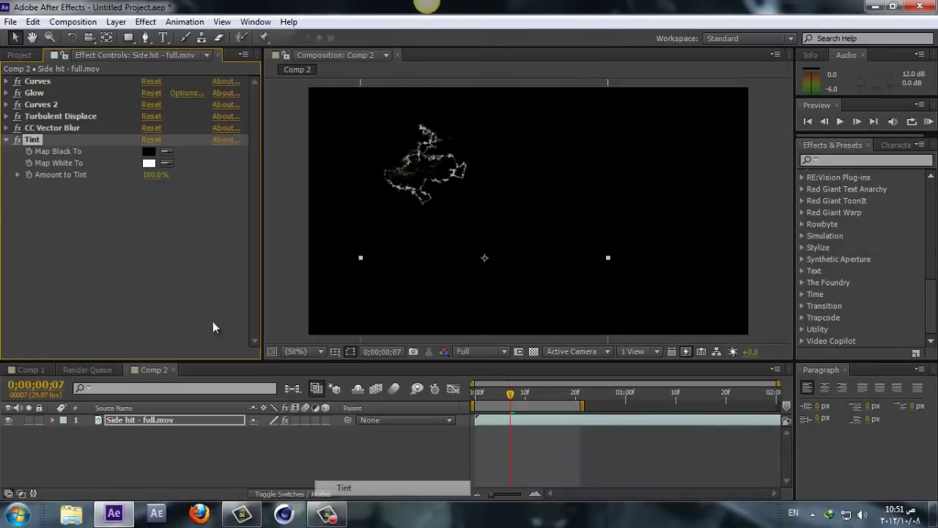
click(143, 163)
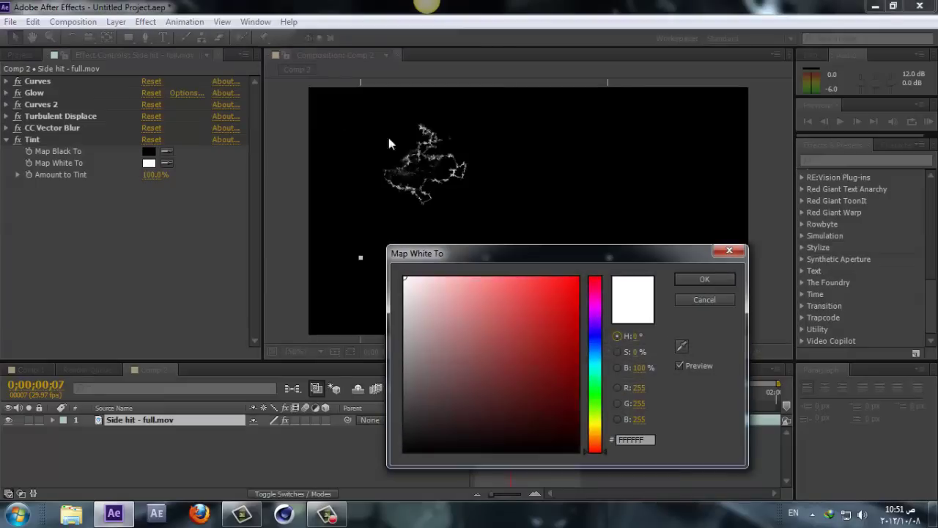
drag(594, 377, 594, 356)
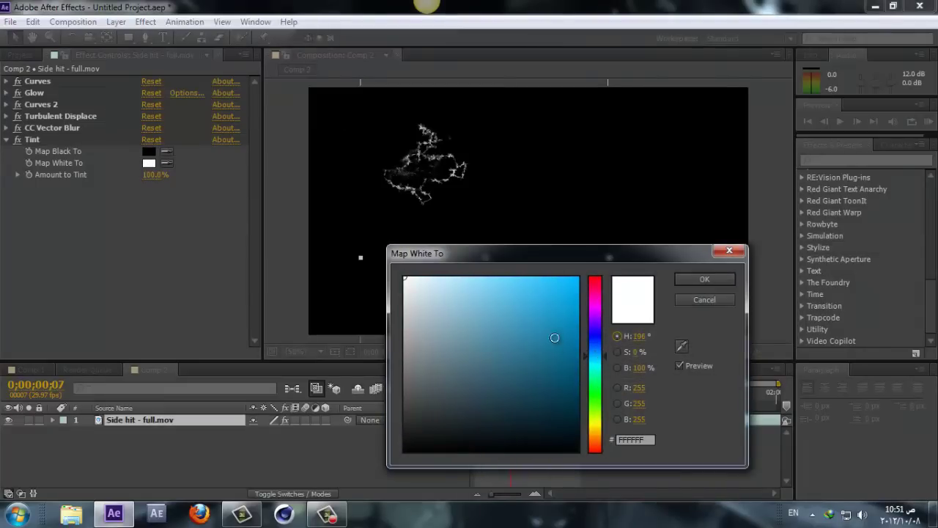
click(555, 338)
click(730, 281)
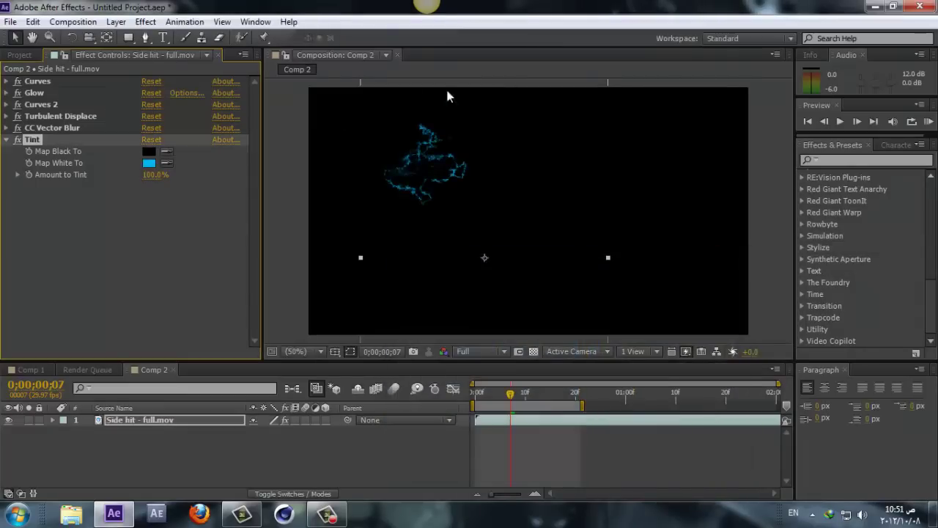
click(146, 22)
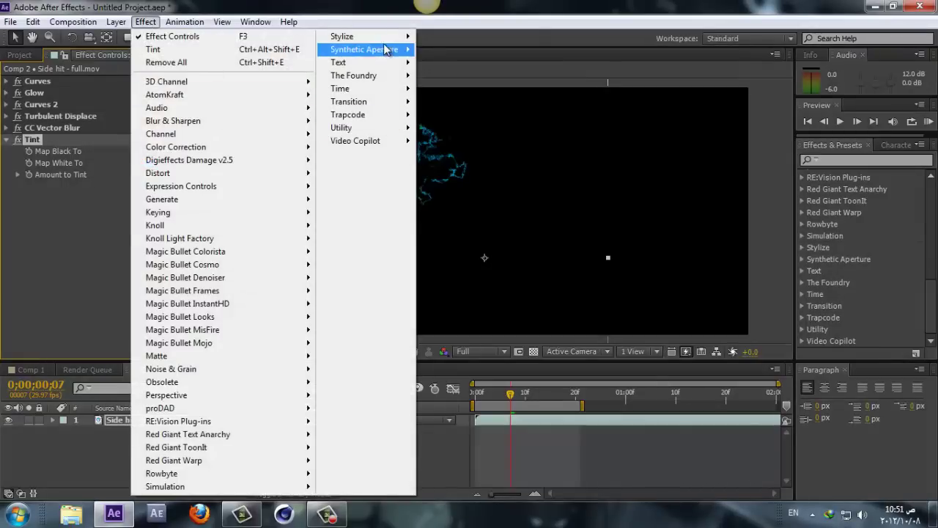
Step: Apply a second Glow and set its threshold to 30%, after trying 25%
mouse_move(366, 36)
click(444, 243)
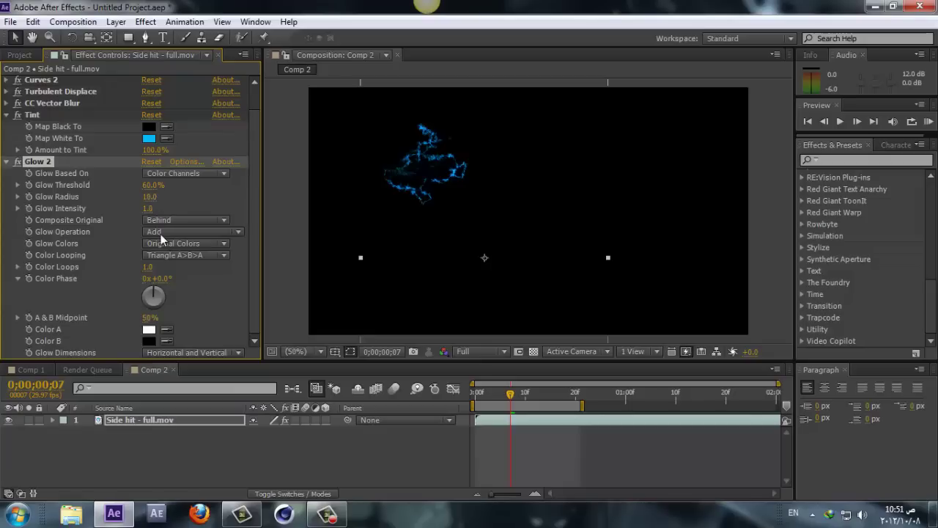
drag(157, 191, 88, 184)
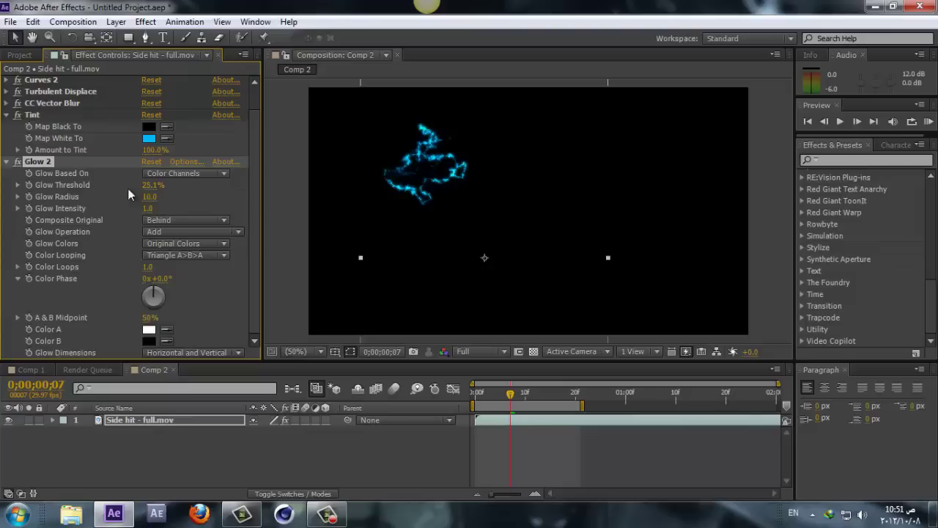
click(153, 184)
text(25)
key(Return)
drag(517, 396, 541, 400)
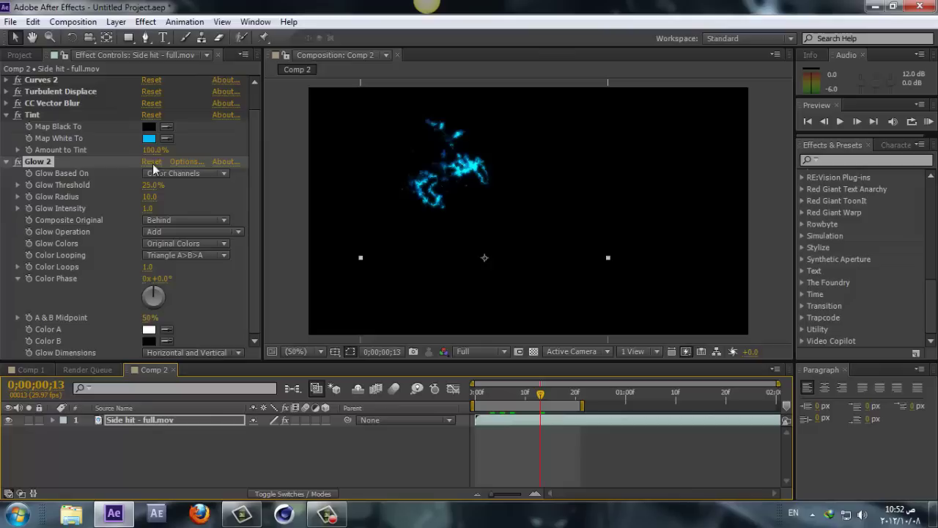
drag(146, 185, 159, 185)
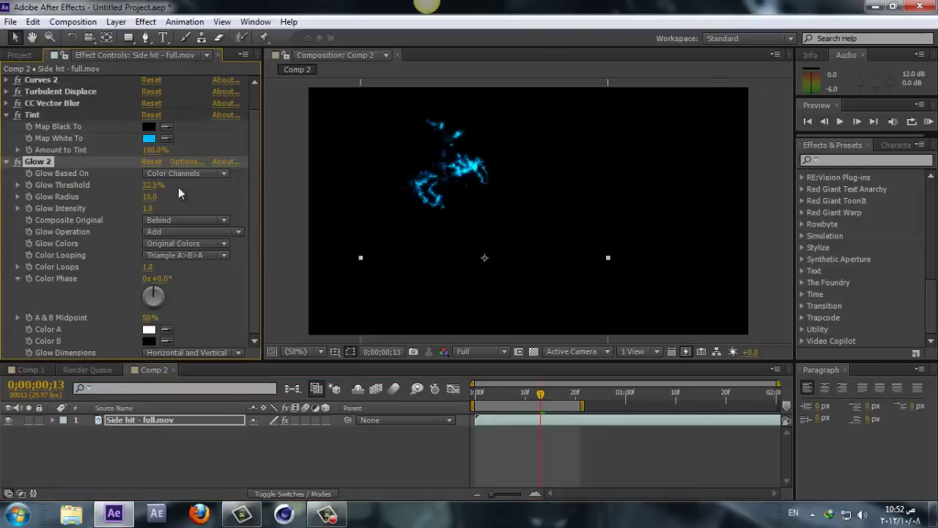
drag(541, 394, 521, 394)
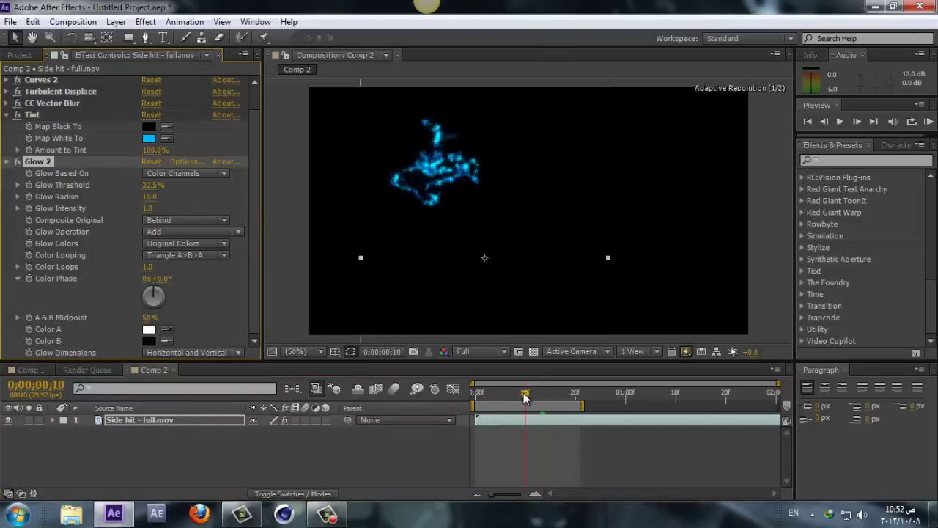
click(154, 186)
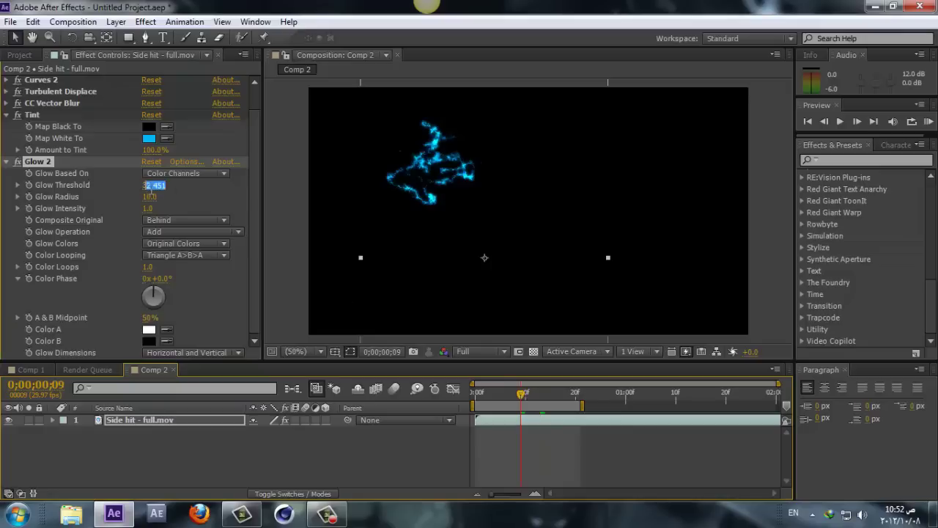
key(Return)
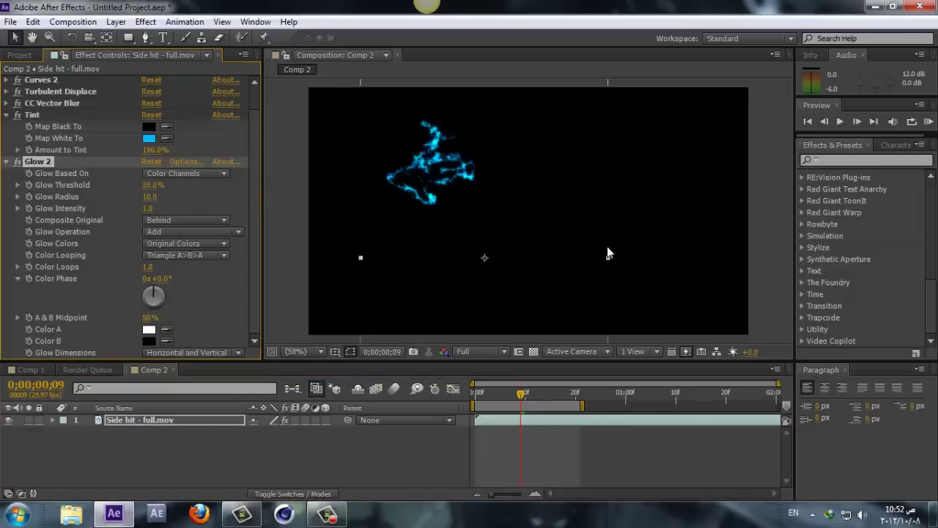
Step: Preview the blue glowing strands from the start, then collapse Glow 2 and select the smoke layer
key(Home)
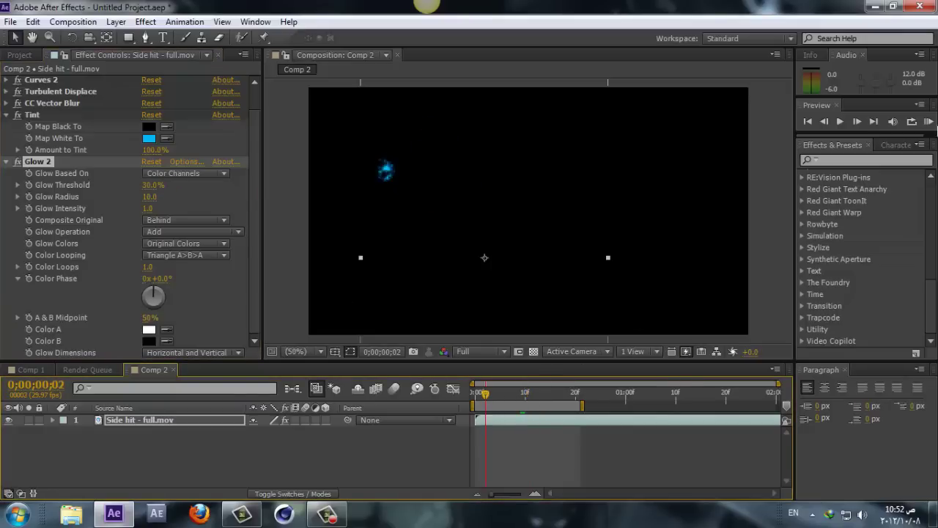
click(928, 121)
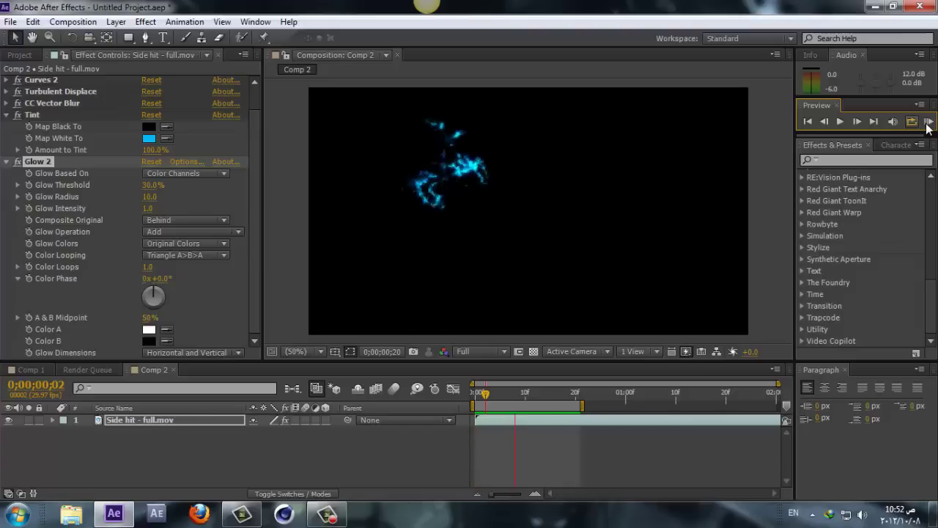
click(569, 394)
drag(509, 394, 512, 375)
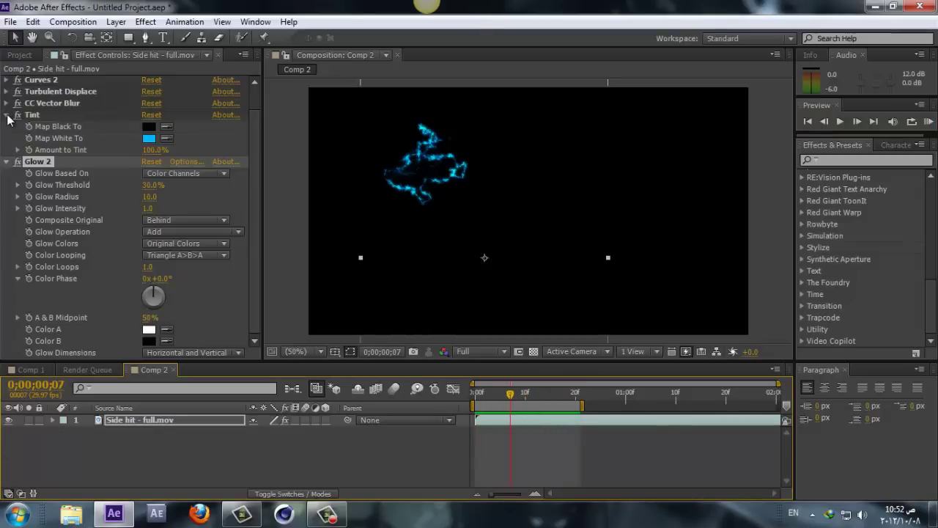
scroll(7, 121, up, 2)
click(7, 151)
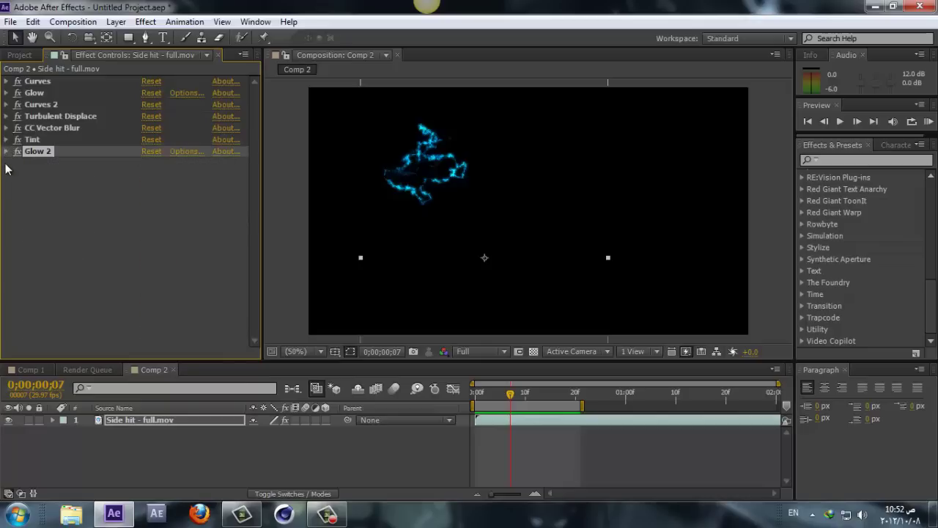
click(146, 421)
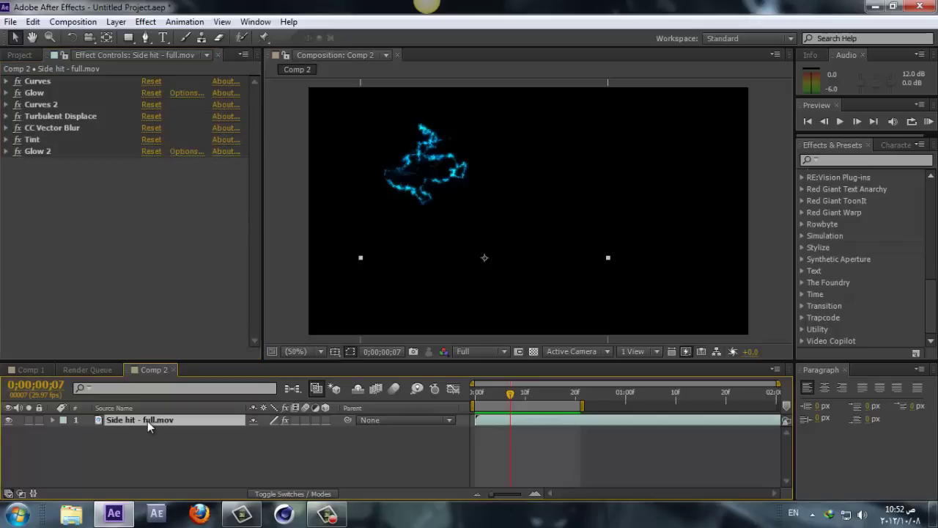
Step: Duplicate the electric smoke layer and give the copy a Turbulent Displace Size of 31
key(ctrl+d)
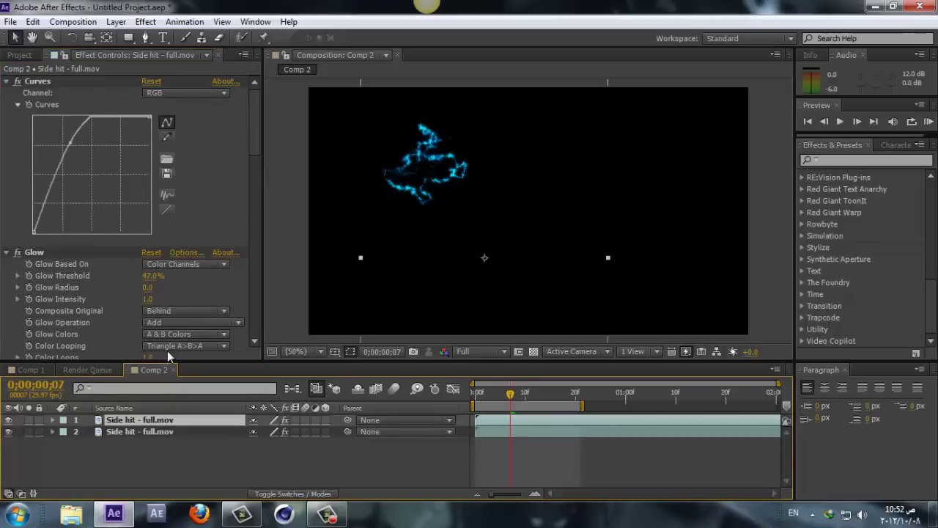
drag(254, 100, 247, 224)
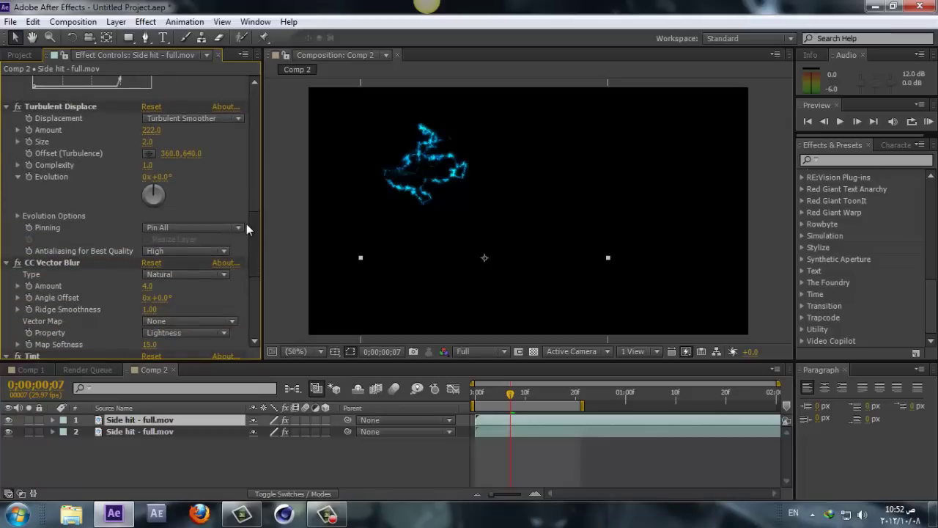
click(150, 143)
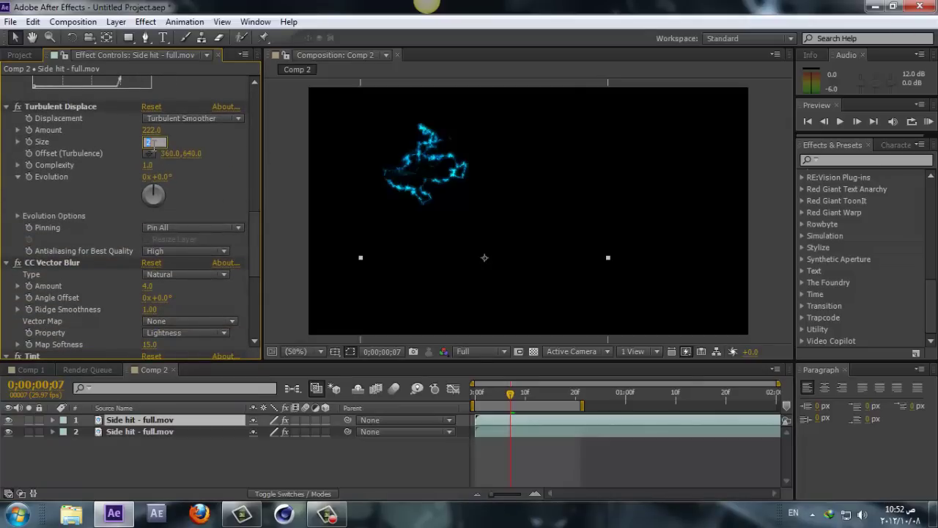
text(31)
key(Return)
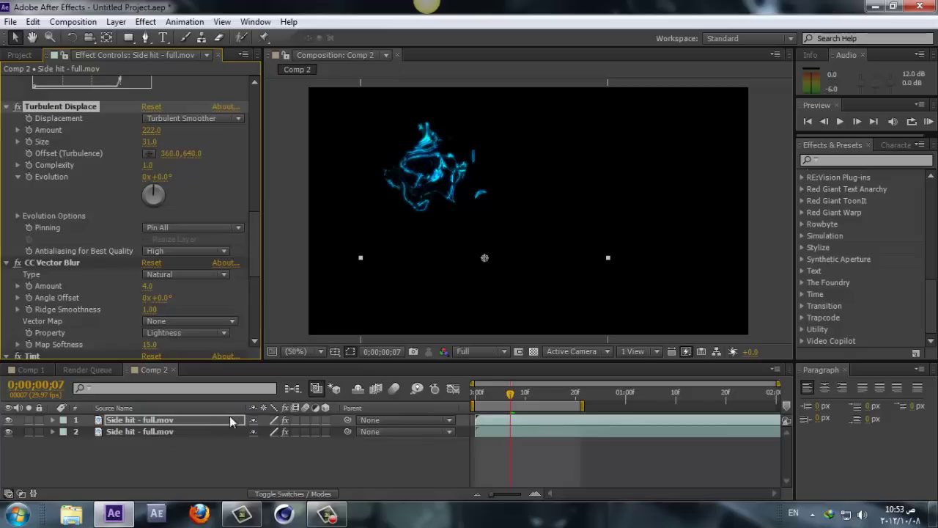
Step: Move the copy up and away from the original strand, then preview both playing
click(162, 421)
drag(488, 258, 567, 131)
key(shift+Left)
key(shift+Left)
key(shift+Left)
key(shift+Left)
key(shift+Left)
key(shift+Left)
key(shift+Up)
key(shift+Up)
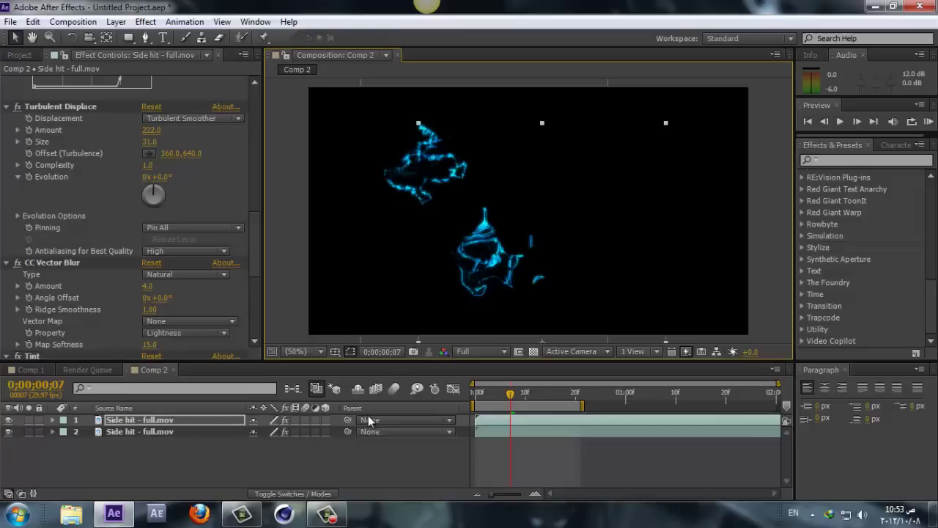
click(929, 122)
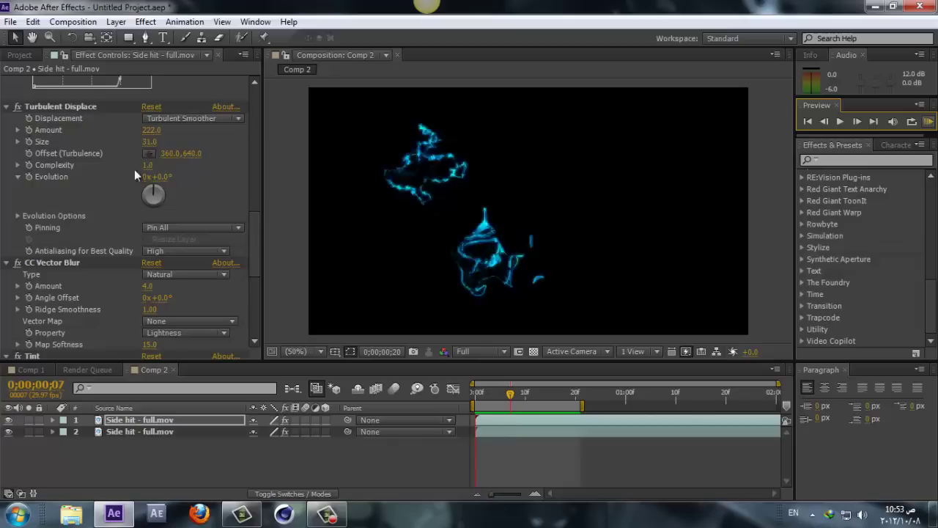
Step: Change the copied layer's Turbulent Displace Size to 30
click(149, 141)
text(360)
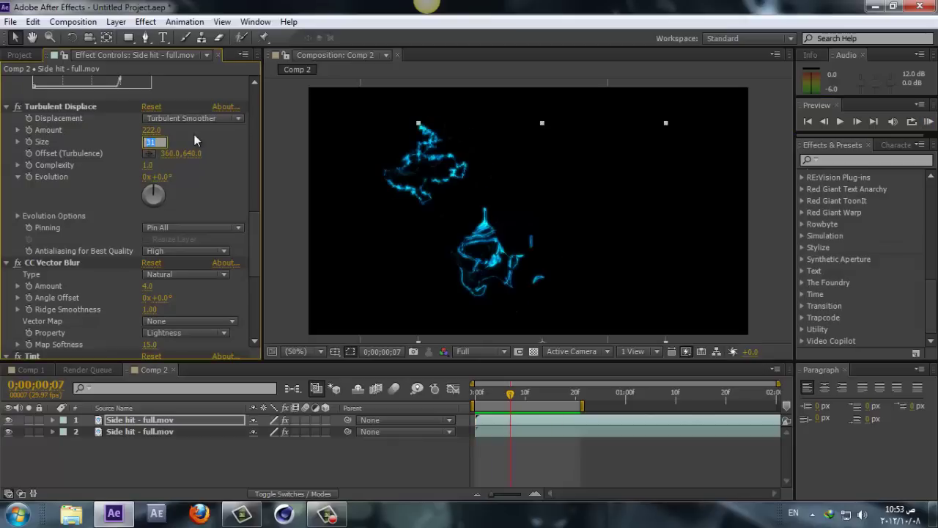
key(Delete)
key(Return)
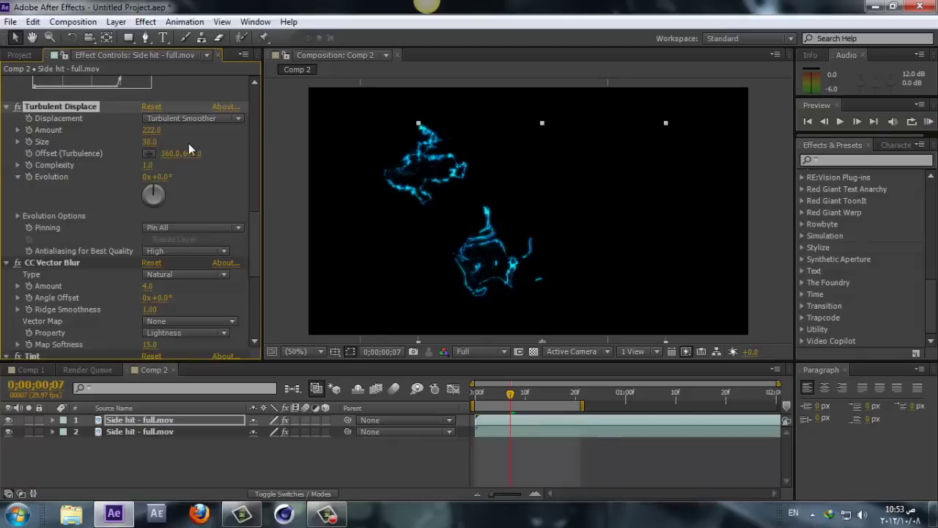
Step: Scrub and play the timeline to review the two twisting cyan energy strands
drag(510, 395, 481, 396)
key(space)
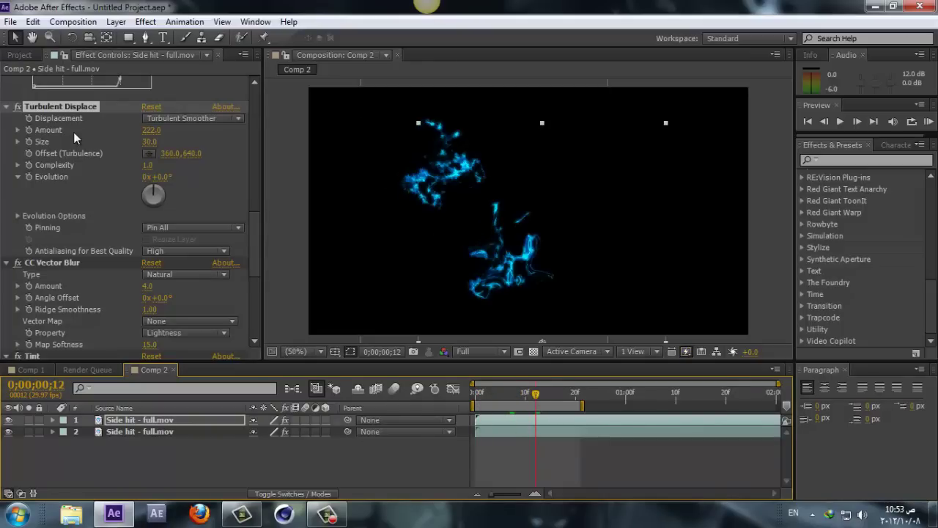
click(6, 54)
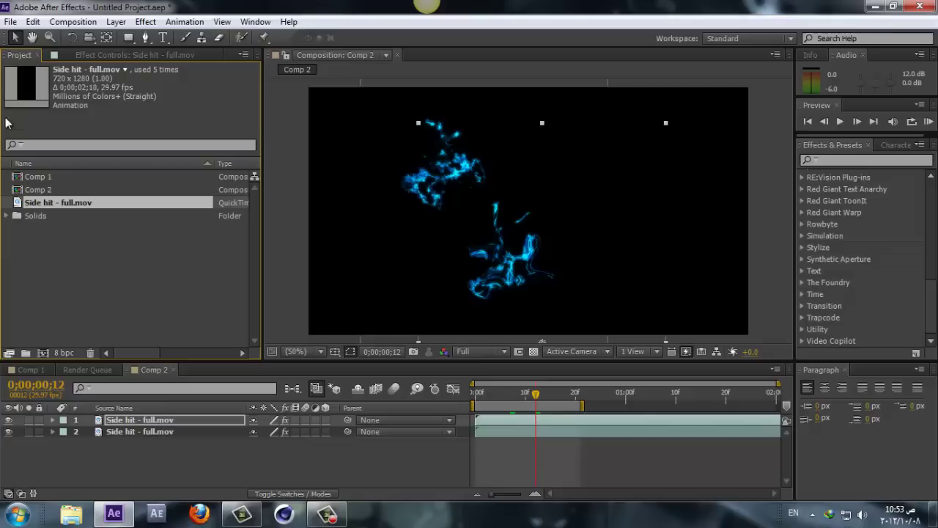
click(110, 55)
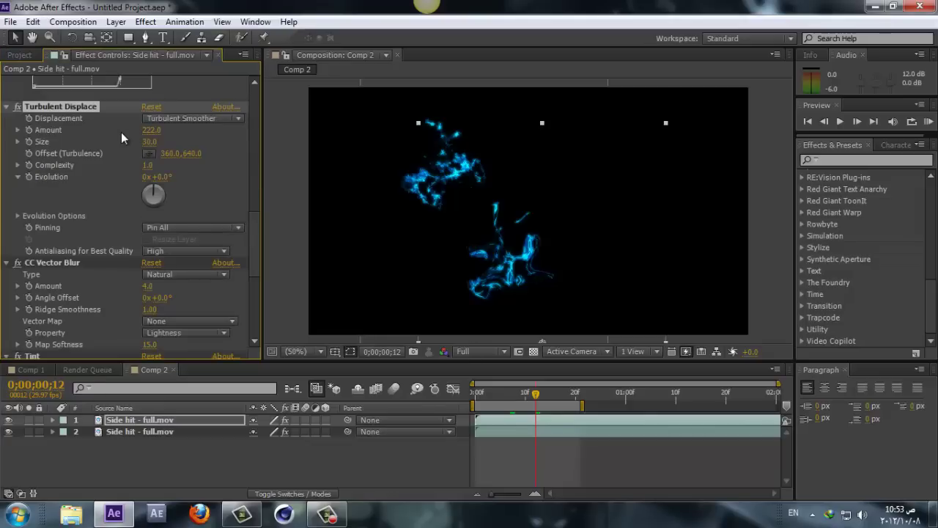
scroll(104, 245, down, 4)
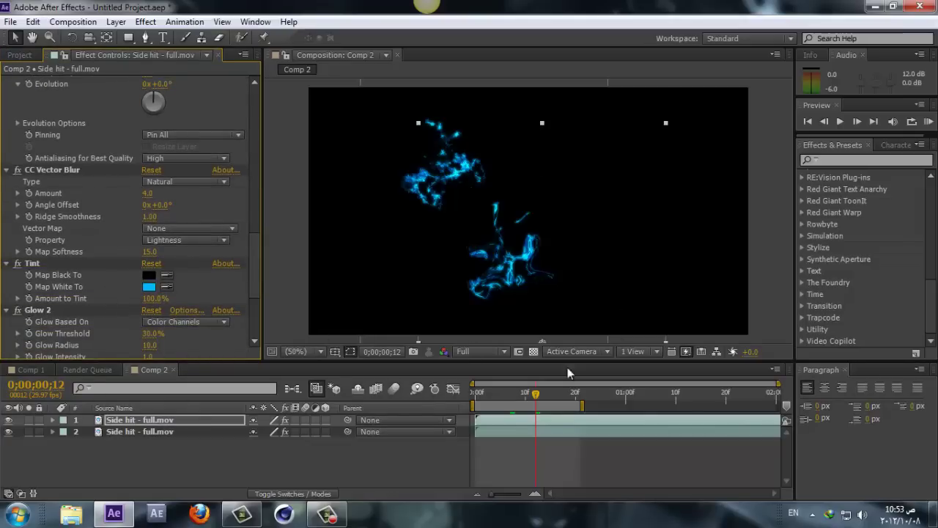
mouse_move(545, 393)
mouse_down()
mouse_move(485, 396)
mouse_move(546, 394)
mouse_up()
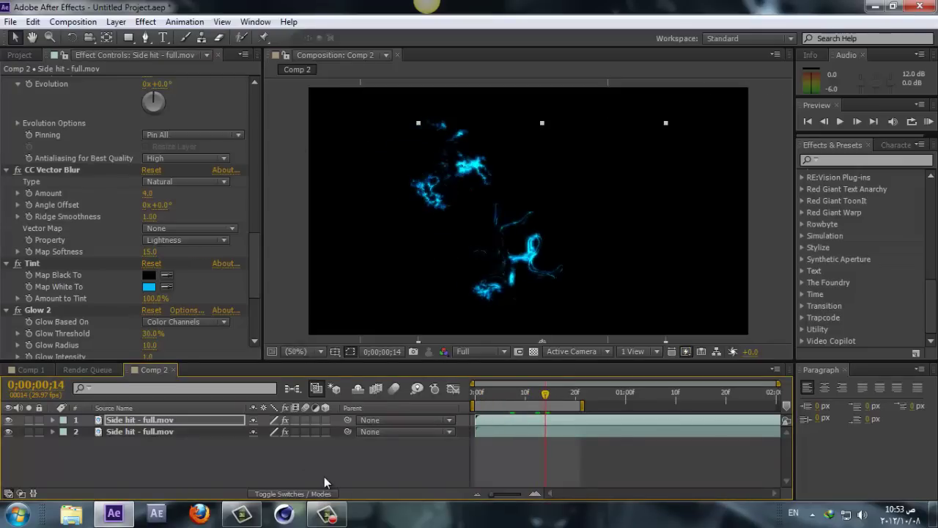
click(327, 513)
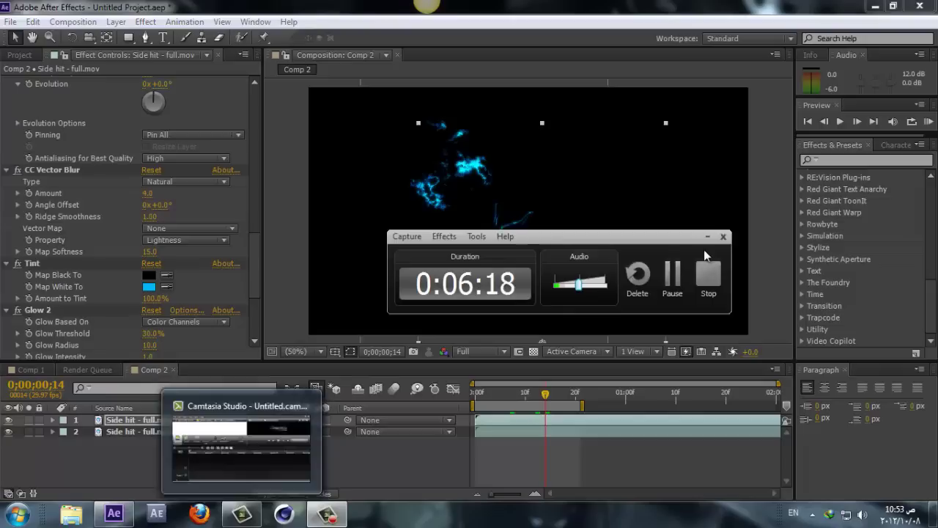